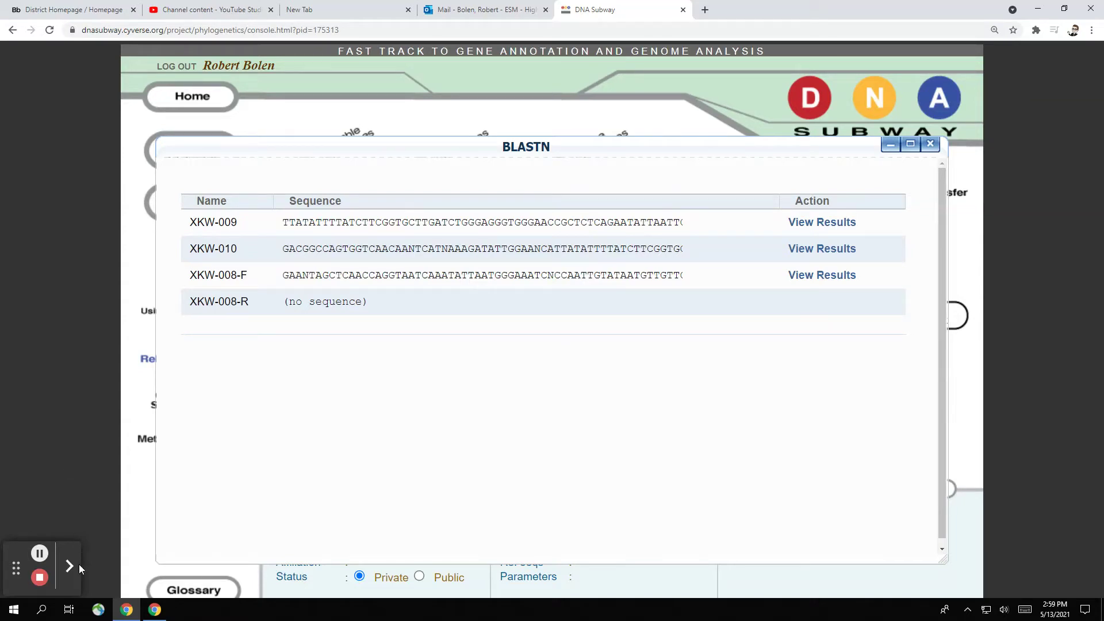
Step: Open the BLASTN hit list for sample XKW-009
{"action": "left_click", "coordinate": [69, 567]}
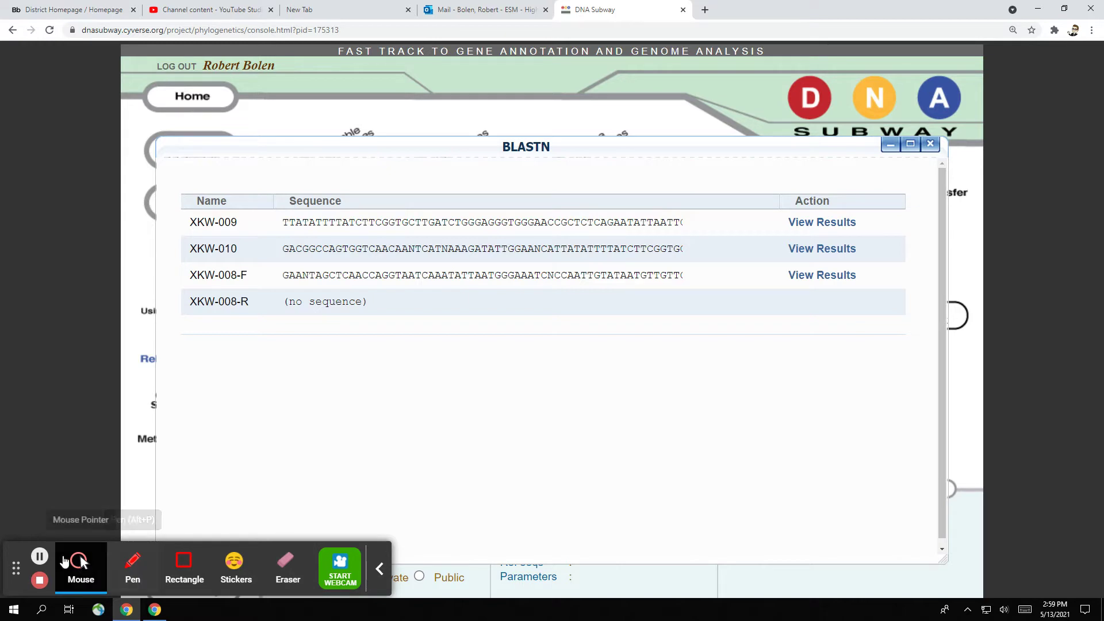
{"action": "left_click", "coordinate": [380, 569]}
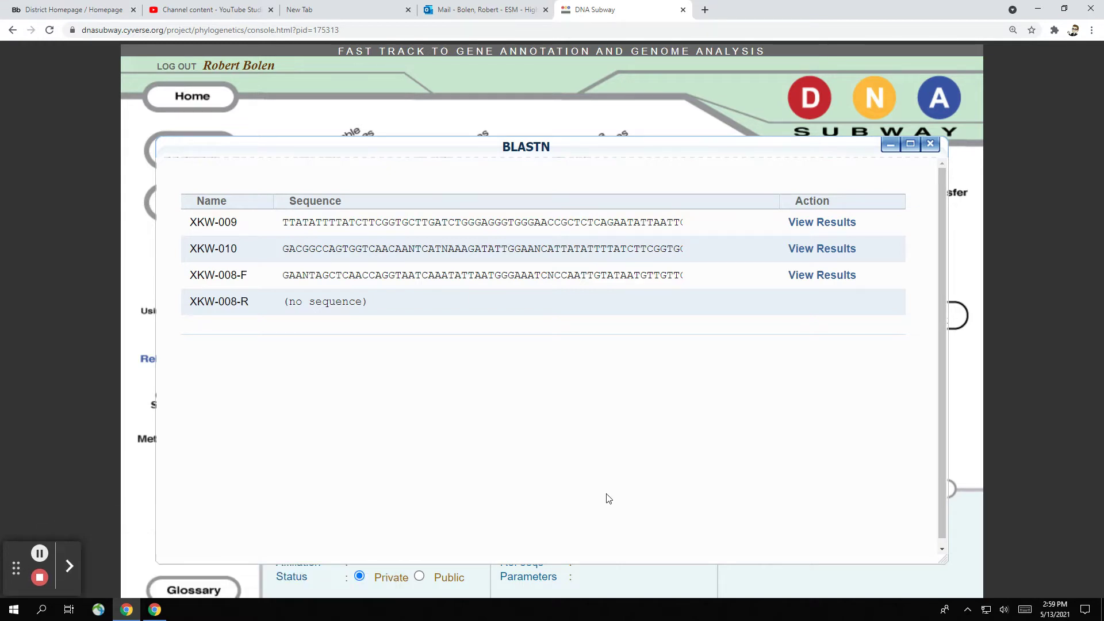
{"action": "left_click", "coordinate": [830, 226]}
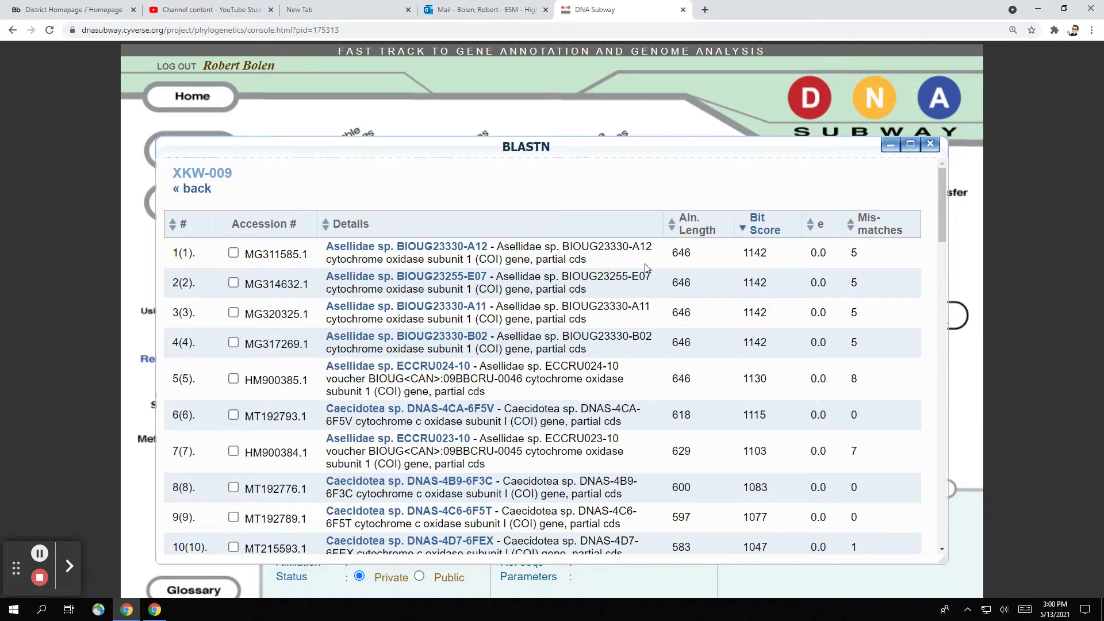
Step: Point out the top Asellidae hit's alignment length, bit score 1142, e-value and mismatch count
{"action": "double_click", "coordinate": [674, 255]}
{"action": "left_click", "coordinate": [698, 257]}
{"action": "left_click", "coordinate": [765, 252]}
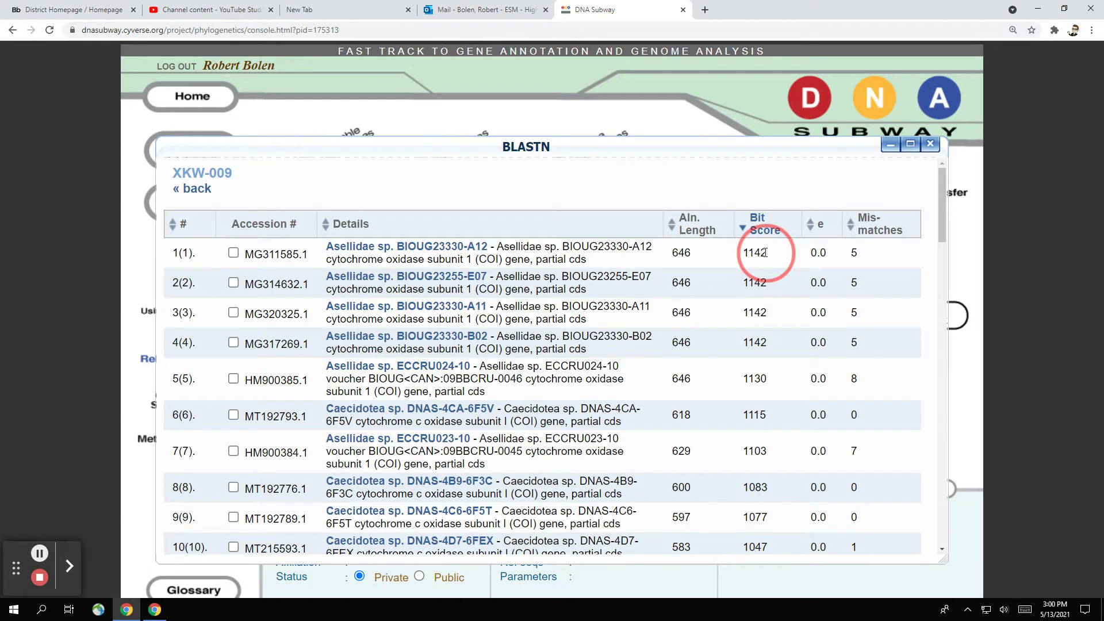
{"action": "left_click", "coordinate": [831, 257]}
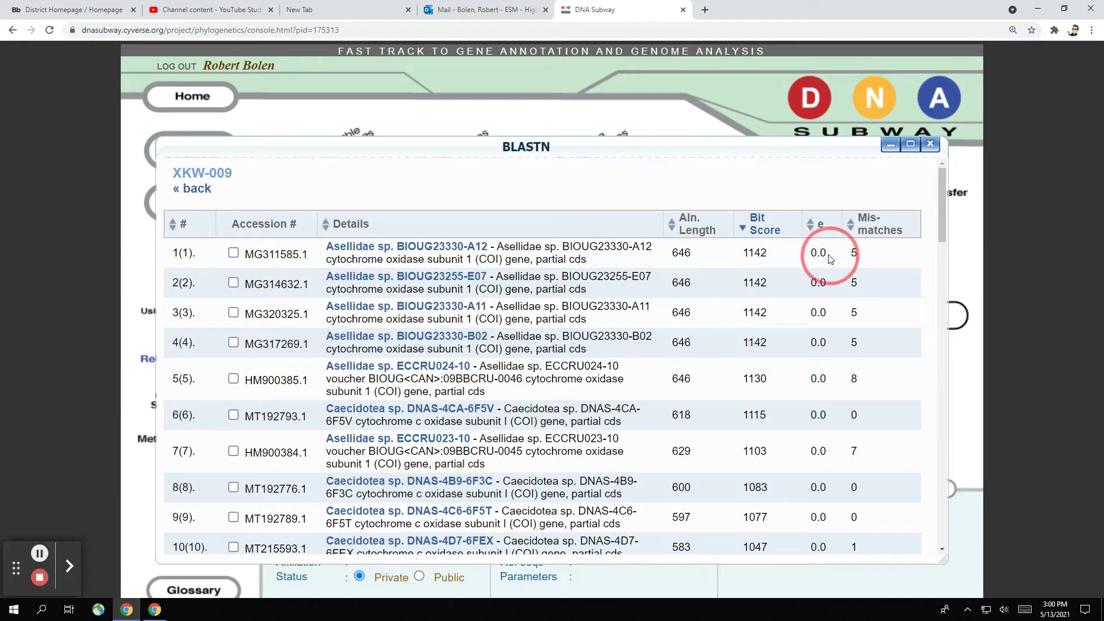
{"action": "left_click", "coordinate": [862, 263]}
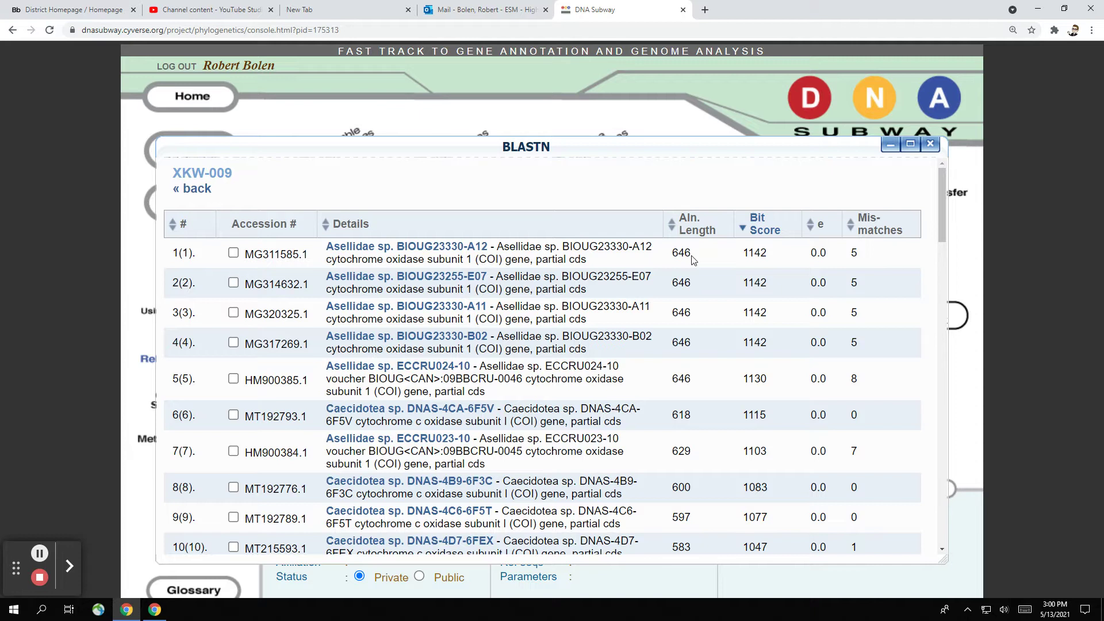
{"action": "left_click", "coordinate": [765, 253]}
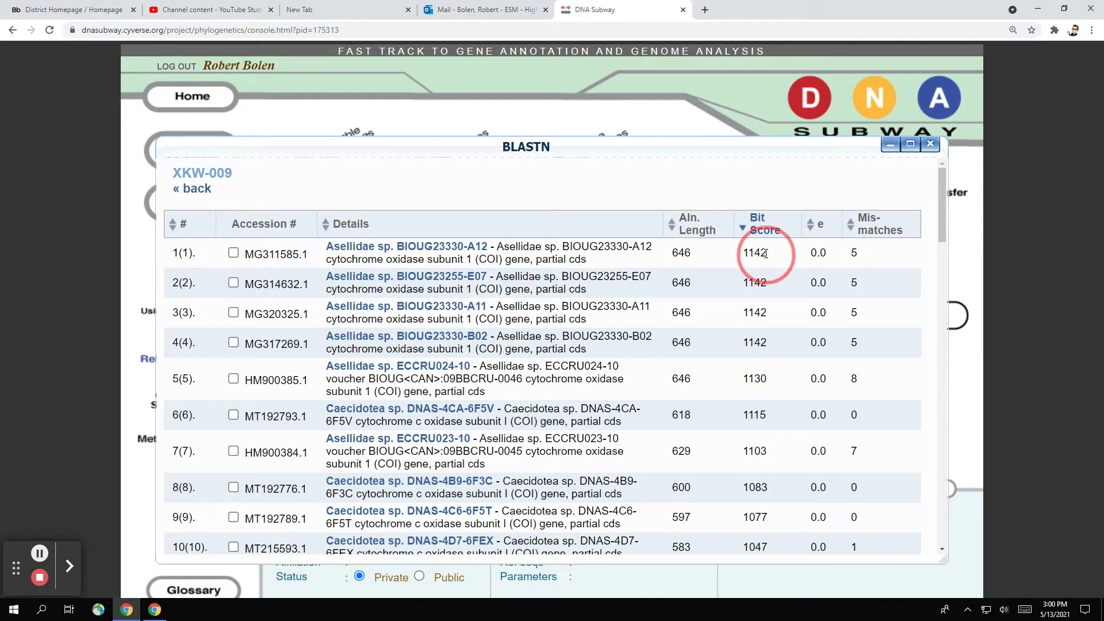
{"action": "left_click", "coordinate": [830, 256]}
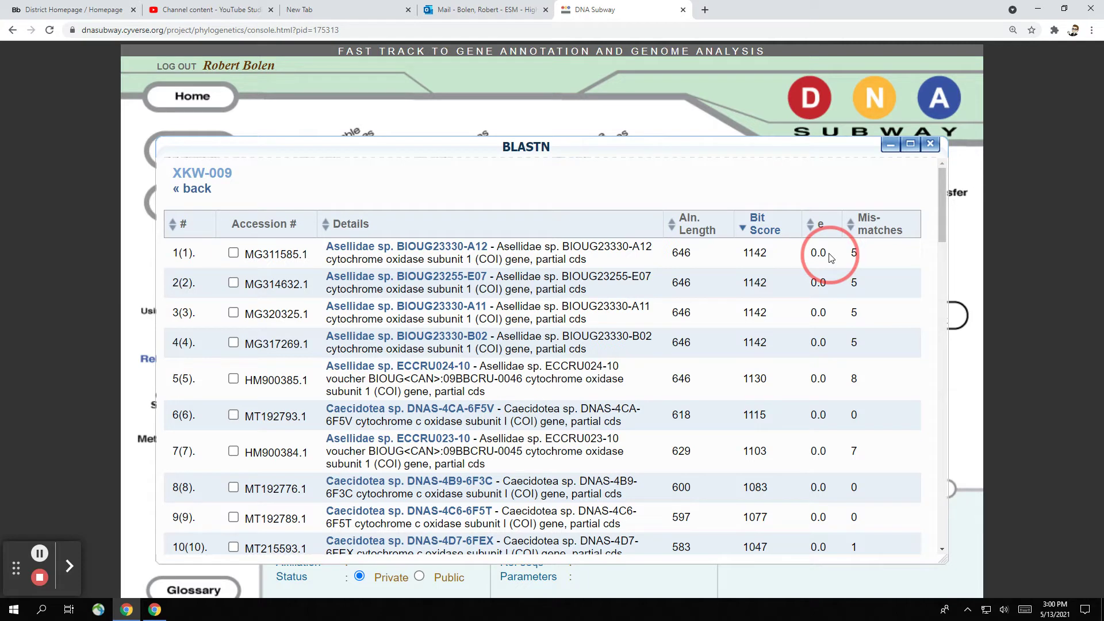
{"action": "left_click", "coordinate": [860, 254]}
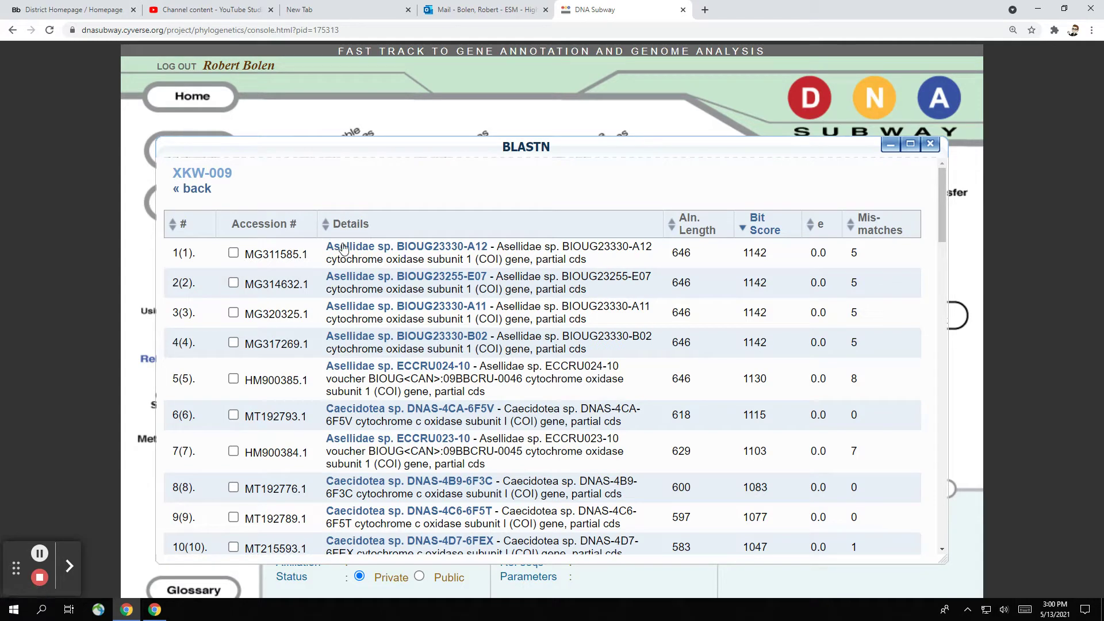
Step: Check the hits' lineage details, then close the Asellidae species info box
{"action": "mouse_move", "coordinate": [344, 248]}
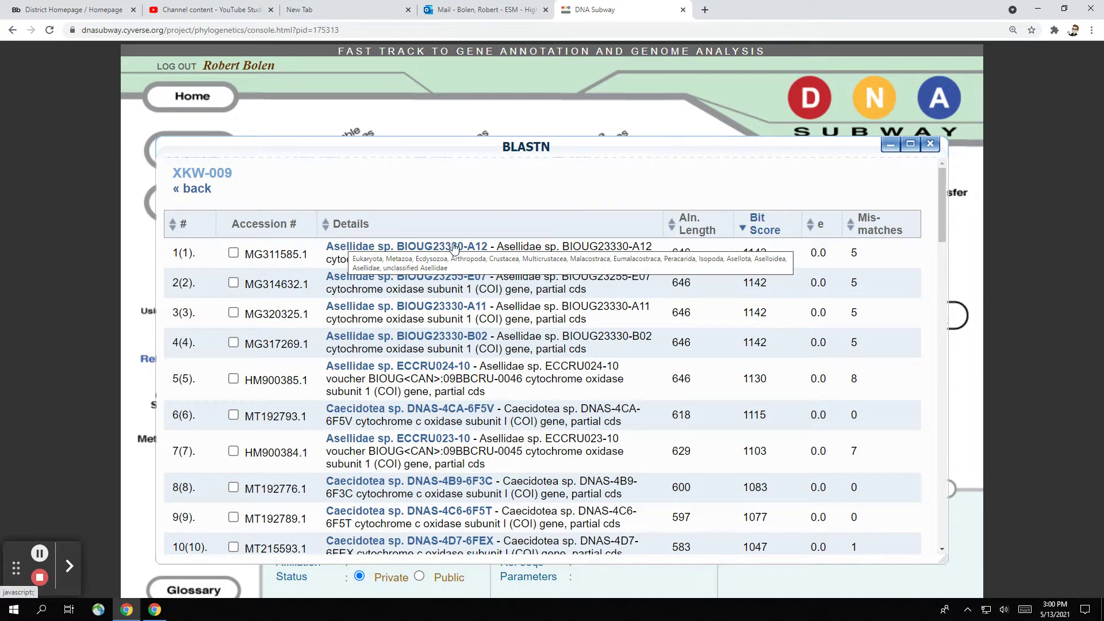
{"action": "mouse_move", "coordinate": [422, 371]}
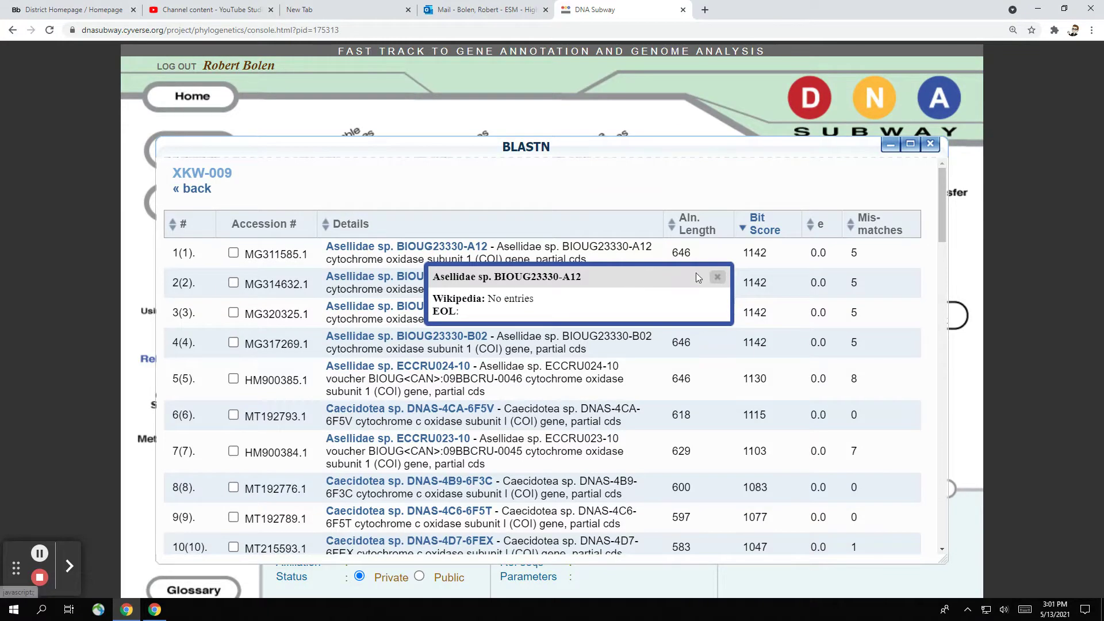
{"action": "left_click", "coordinate": [717, 276]}
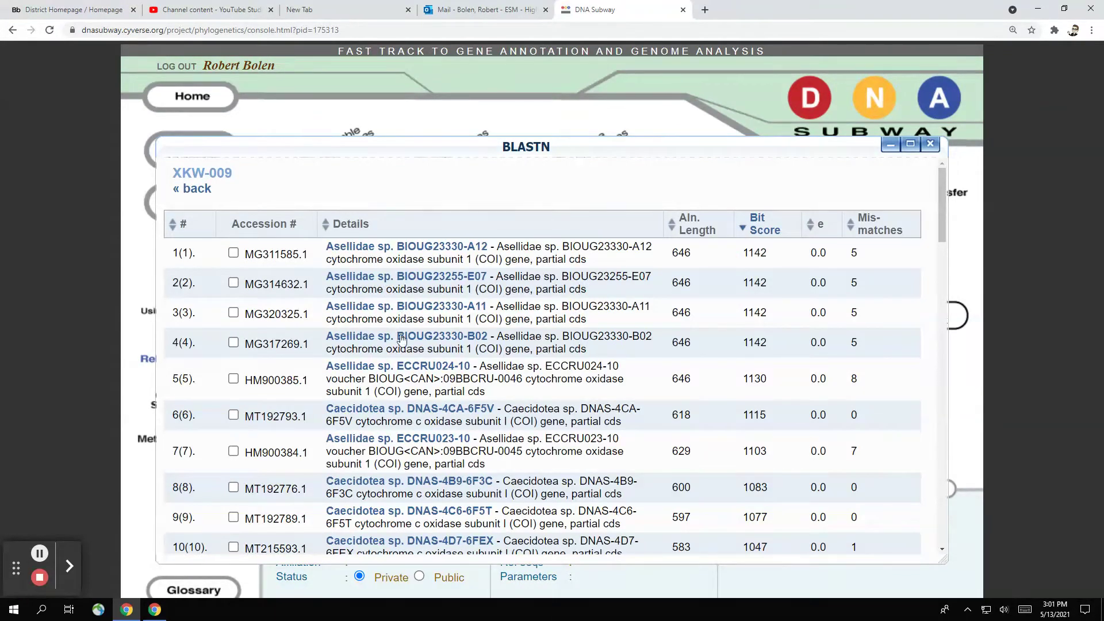
Step: Show the Caecidotea communis species info box, which reports no Wikipedia entries
{"action": "scroll", "coordinate": [405, 343], "scroll_direction": "down", "scroll_amount": 1}
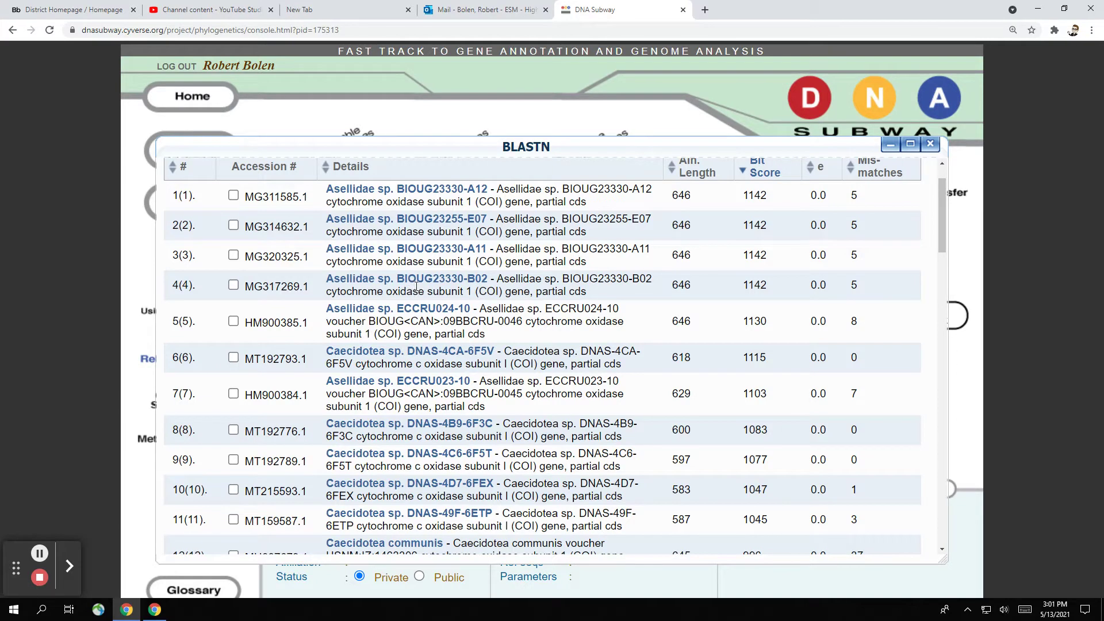
{"action": "mouse_move", "coordinate": [416, 287]}
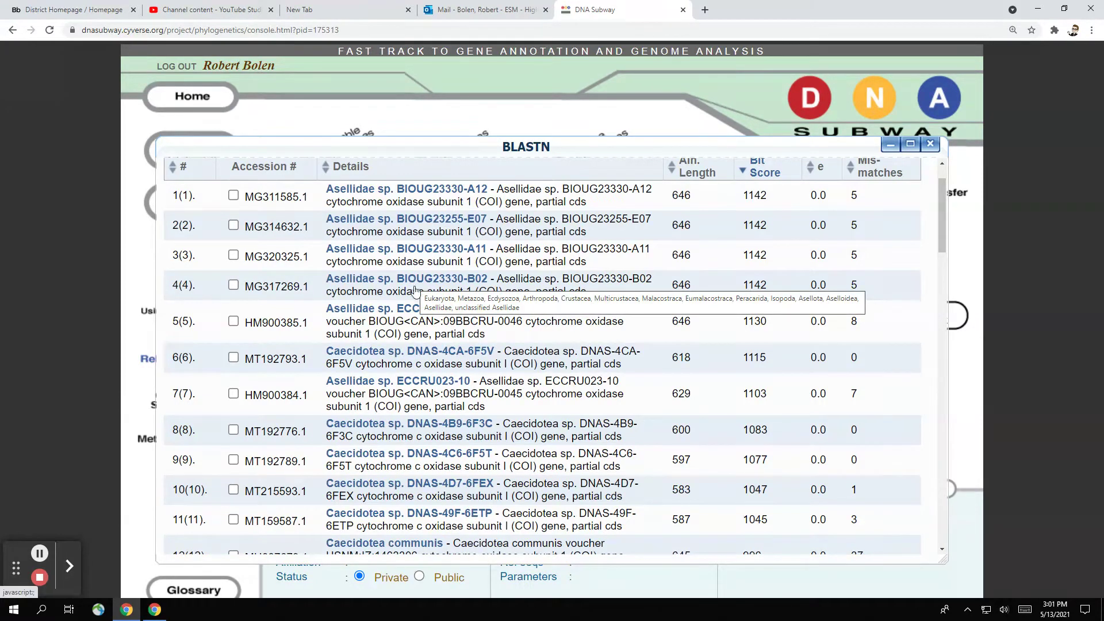
{"action": "scroll", "coordinate": [416, 293], "scroll_direction": "down", "scroll_amount": 2}
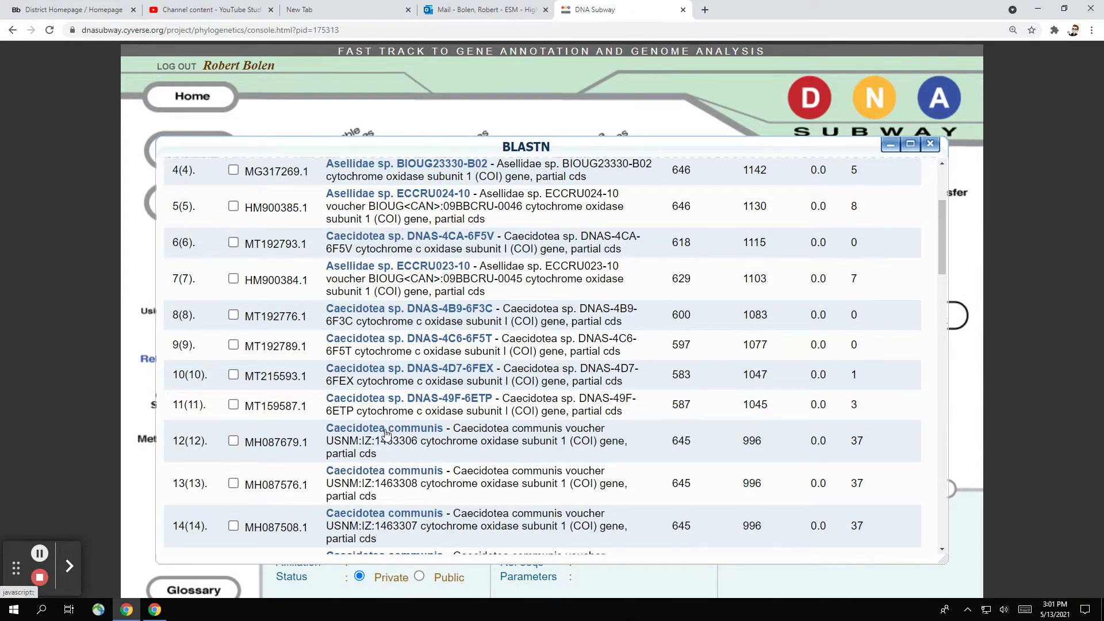
{"action": "left_click", "coordinate": [386, 431]}
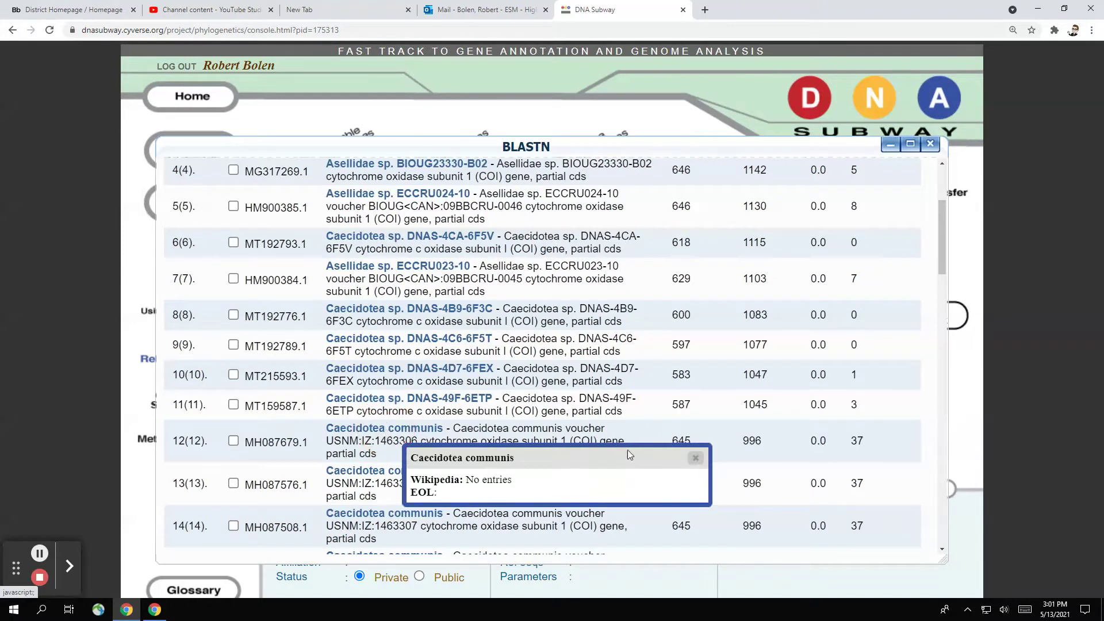
{"action": "left_click", "coordinate": [695, 457]}
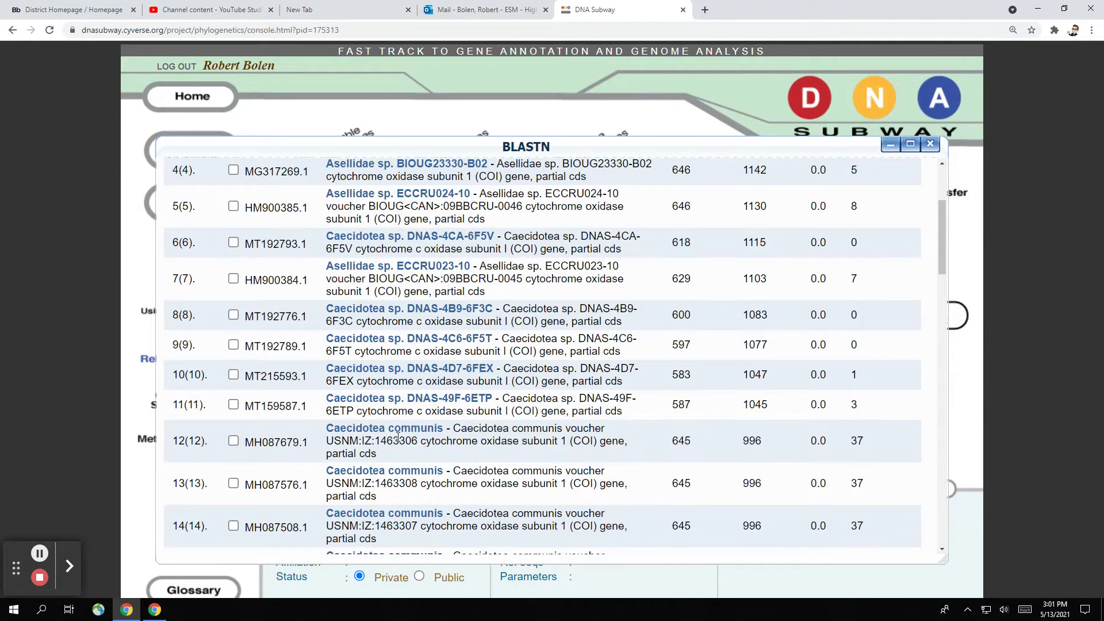
{"action": "left_click", "coordinate": [377, 431]}
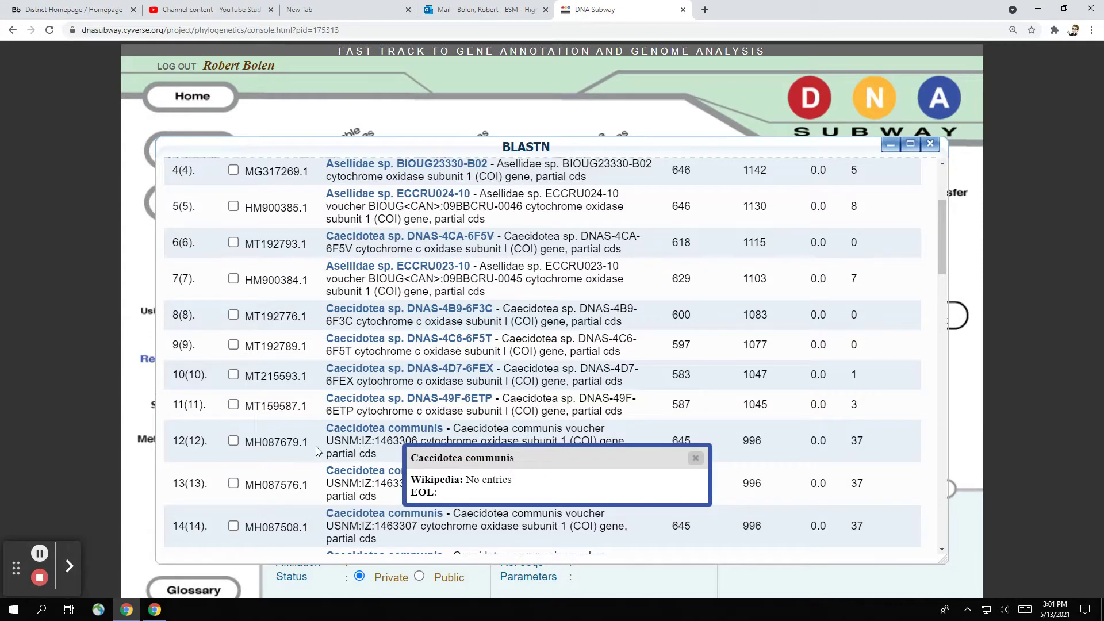
Step: Tick hits MH087679.1, JQ921575.1, JQ921235.1 and MG311585.1, then add them to the project
{"action": "left_click", "coordinate": [233, 441]}
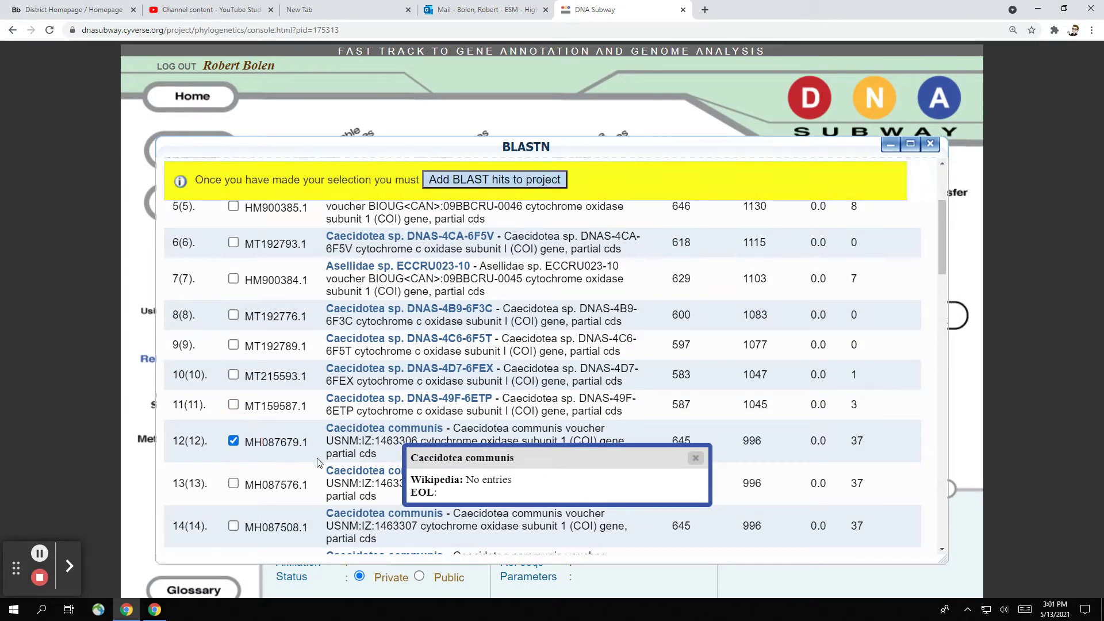
{"action": "left_click", "coordinate": [696, 458]}
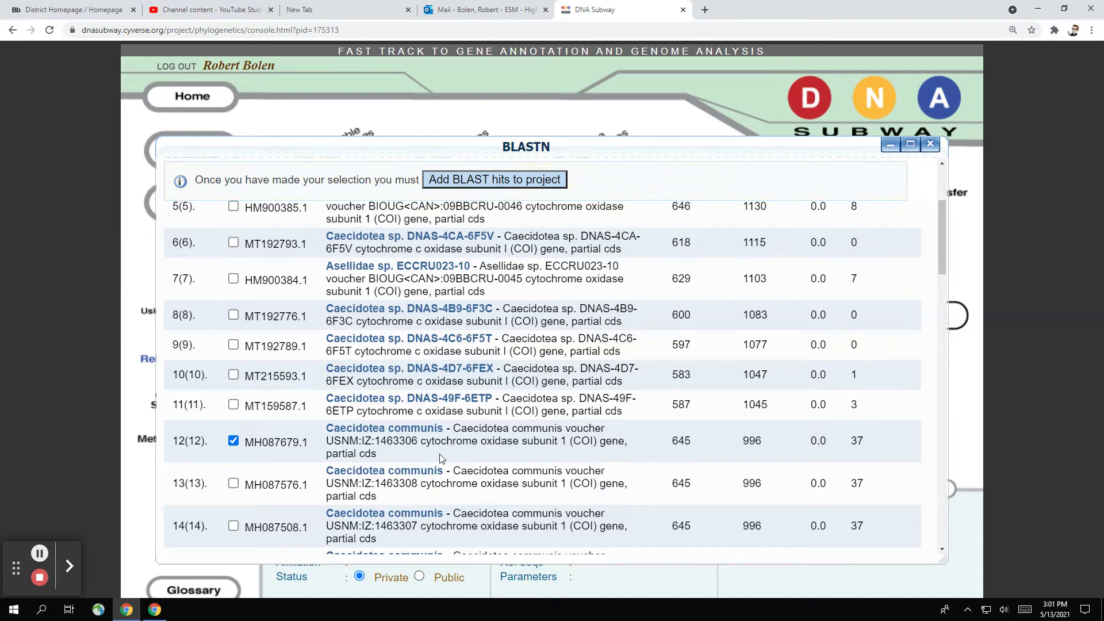
{"action": "scroll", "coordinate": [443, 445], "scroll_direction": "down", "scroll_amount": 4}
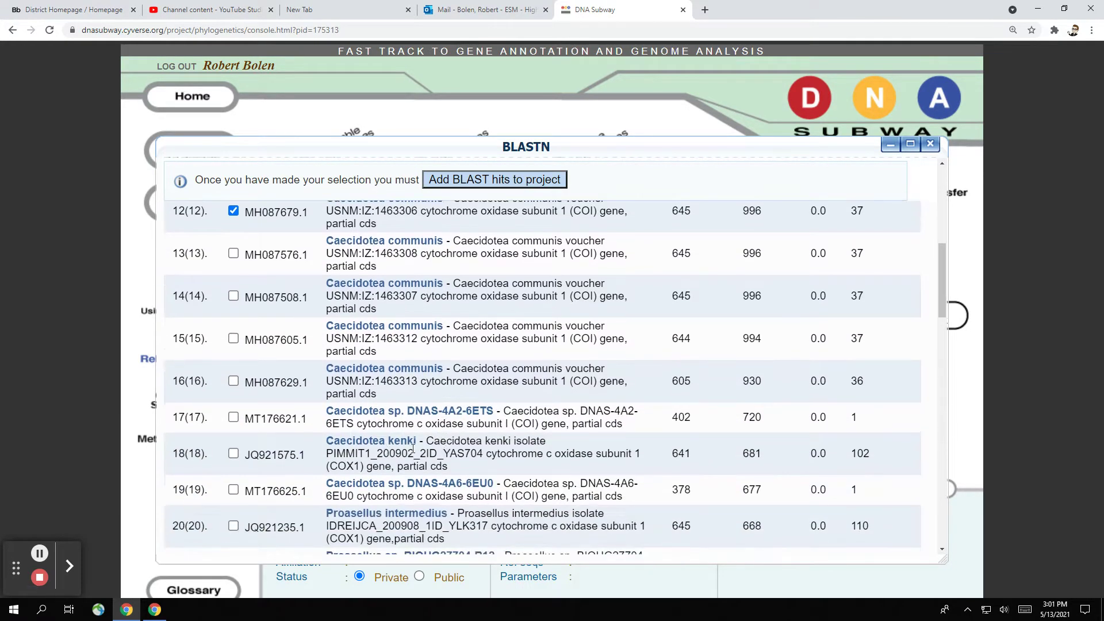
{"action": "left_click", "coordinate": [234, 455]}
{"action": "scroll", "coordinate": [371, 454], "scroll_direction": "down", "scroll_amount": 1}
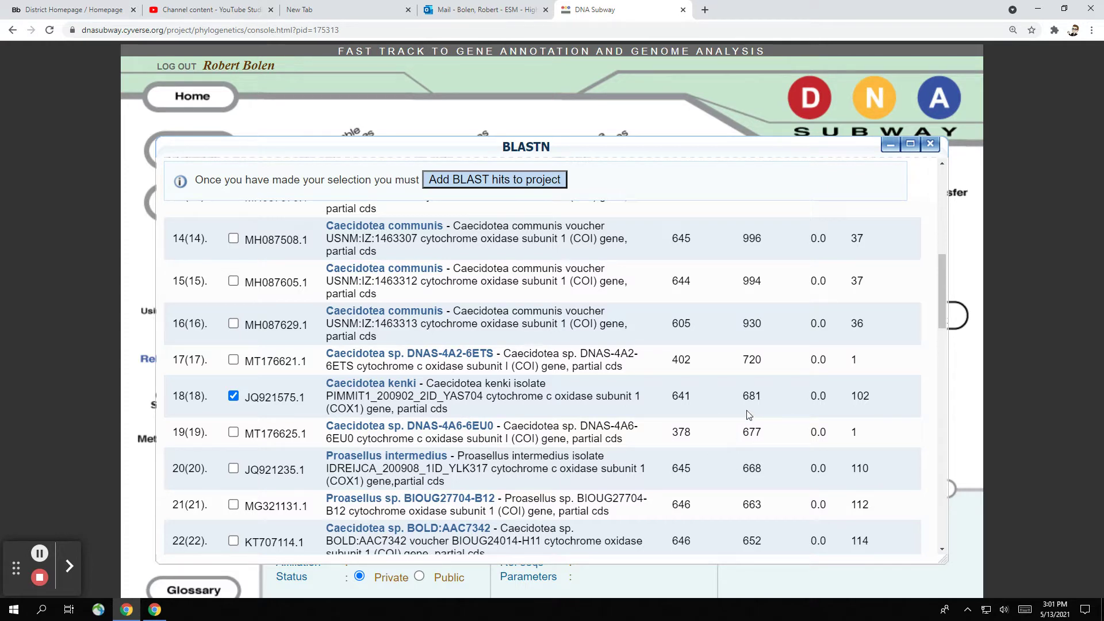
{"action": "left_click", "coordinate": [233, 468]}
{"action": "scroll", "coordinate": [417, 457], "scroll_direction": "up", "scroll_amount": 3}
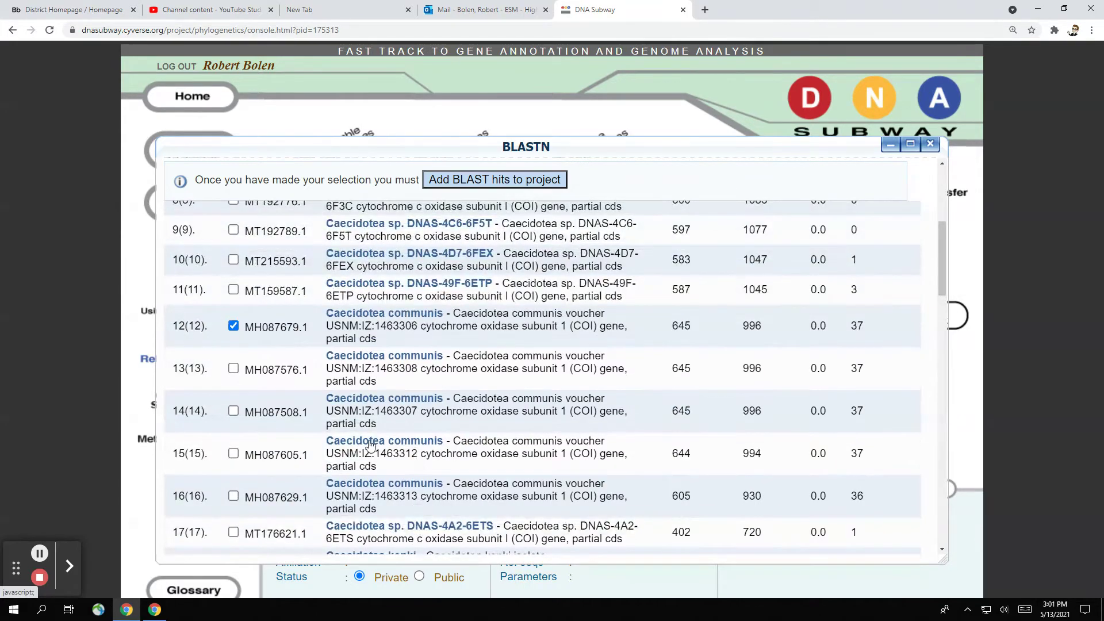
{"action": "scroll", "coordinate": [386, 448], "scroll_direction": "up", "scroll_amount": 1}
{"action": "scroll", "coordinate": [403, 449], "scroll_direction": "up", "scroll_amount": 4}
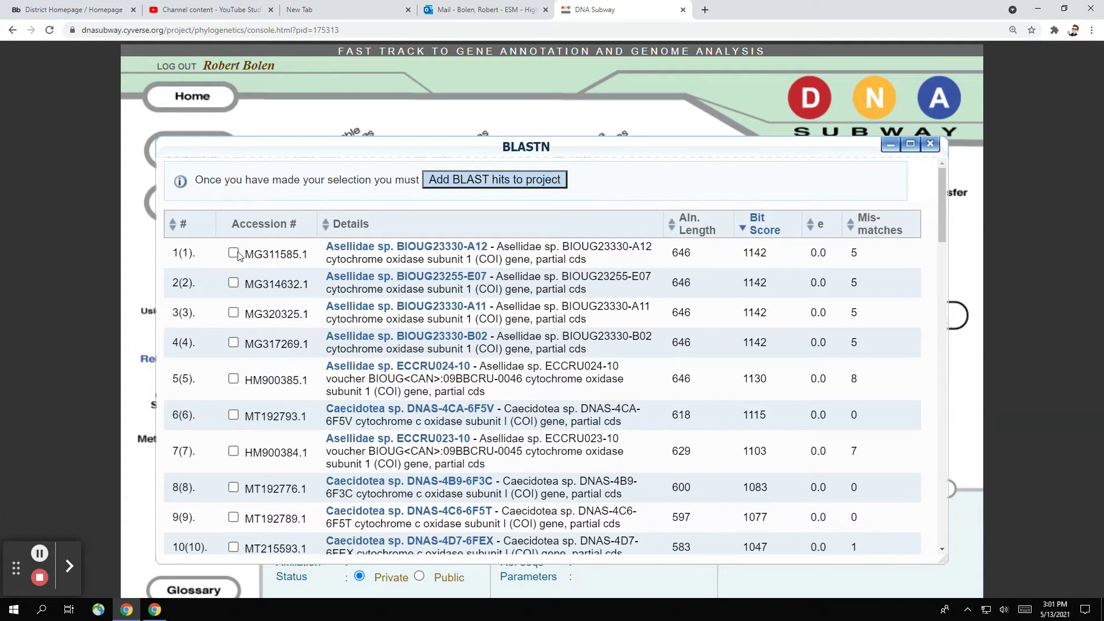
{"action": "left_click", "coordinate": [234, 254]}
{"action": "left_click", "coordinate": [531, 181]}
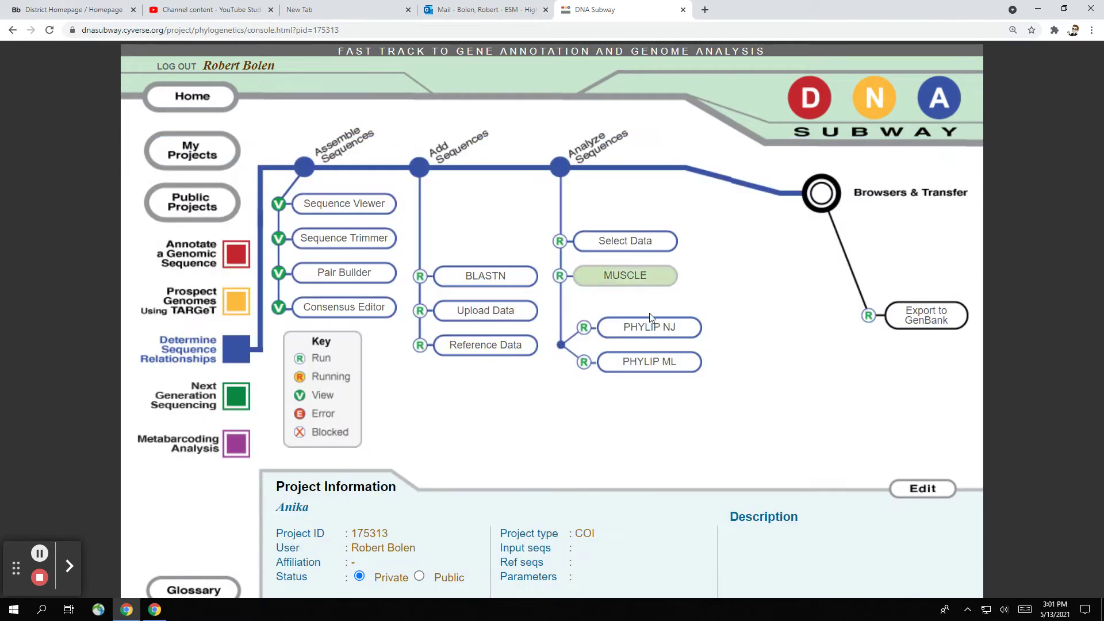
Step: For XKW-010, tick Caecidotea communis, JQ921575.1 and top hit HM900385.1, then add them to the project
{"action": "left_click", "coordinate": [504, 278]}
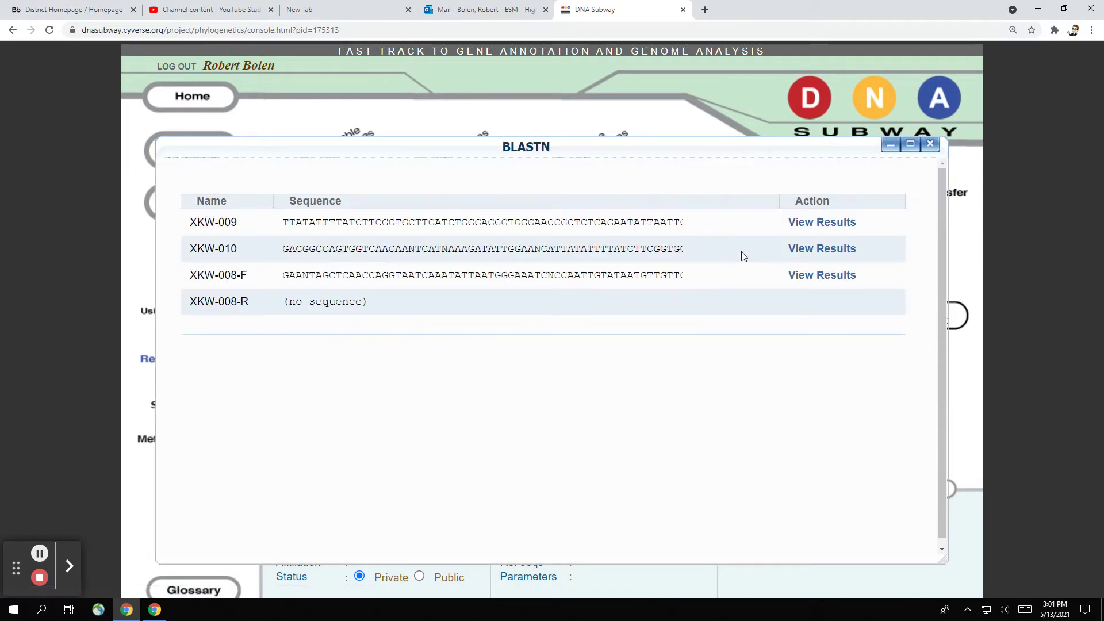
{"action": "left_click", "coordinate": [806, 248]}
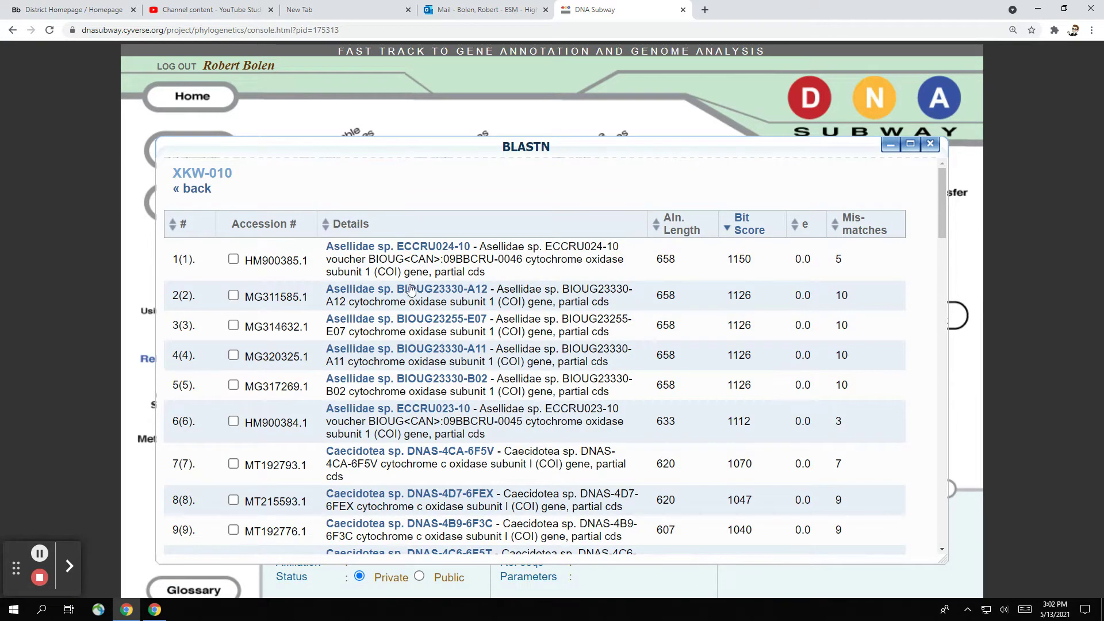
{"action": "scroll", "coordinate": [430, 355], "scroll_direction": "down", "scroll_amount": 4}
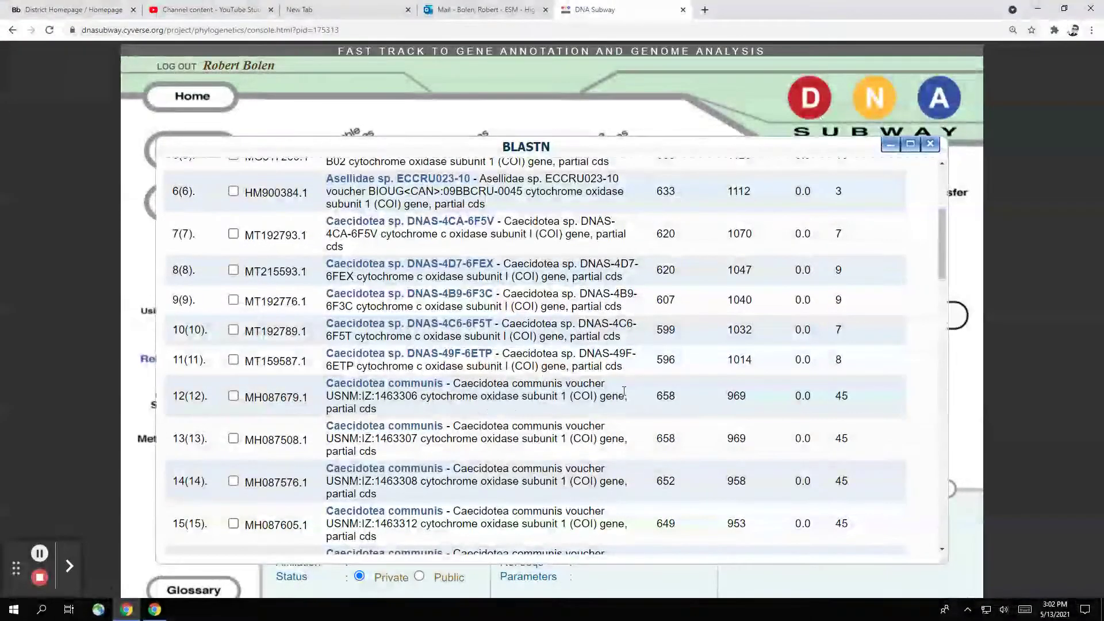
{"action": "left_click", "coordinate": [234, 397]}
{"action": "scroll", "coordinate": [373, 435], "scroll_direction": "down", "scroll_amount": 2}
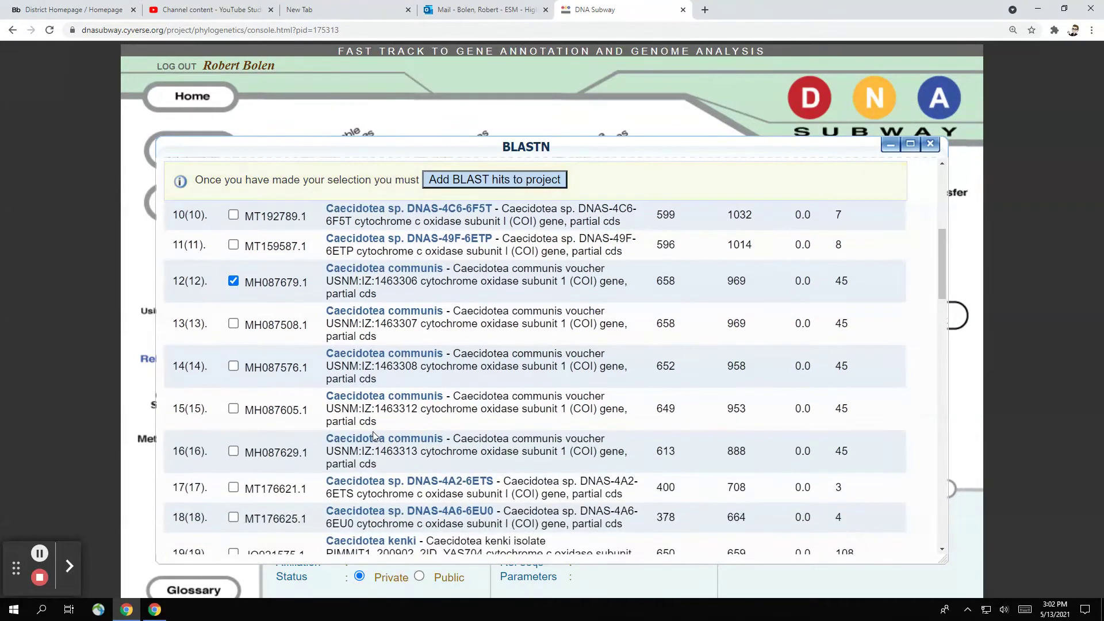
{"action": "scroll", "coordinate": [380, 430], "scroll_direction": "up", "scroll_amount": 5}
{"action": "scroll", "coordinate": [368, 460], "scroll_direction": "down", "scroll_amount": 4}
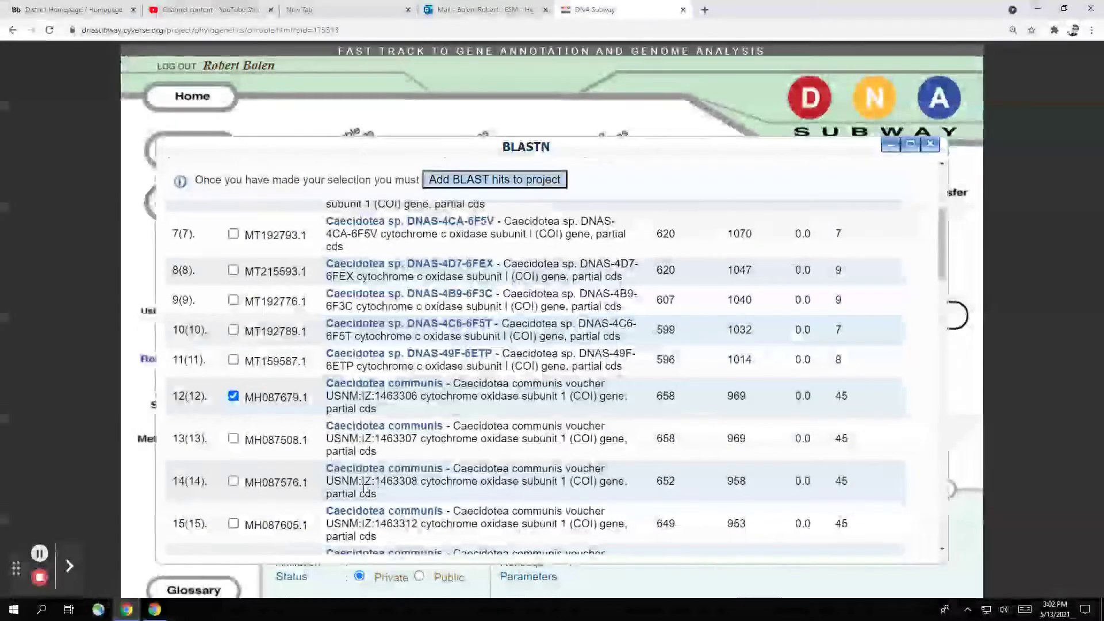
{"action": "scroll", "coordinate": [403, 437], "scroll_direction": "down", "scroll_amount": 2}
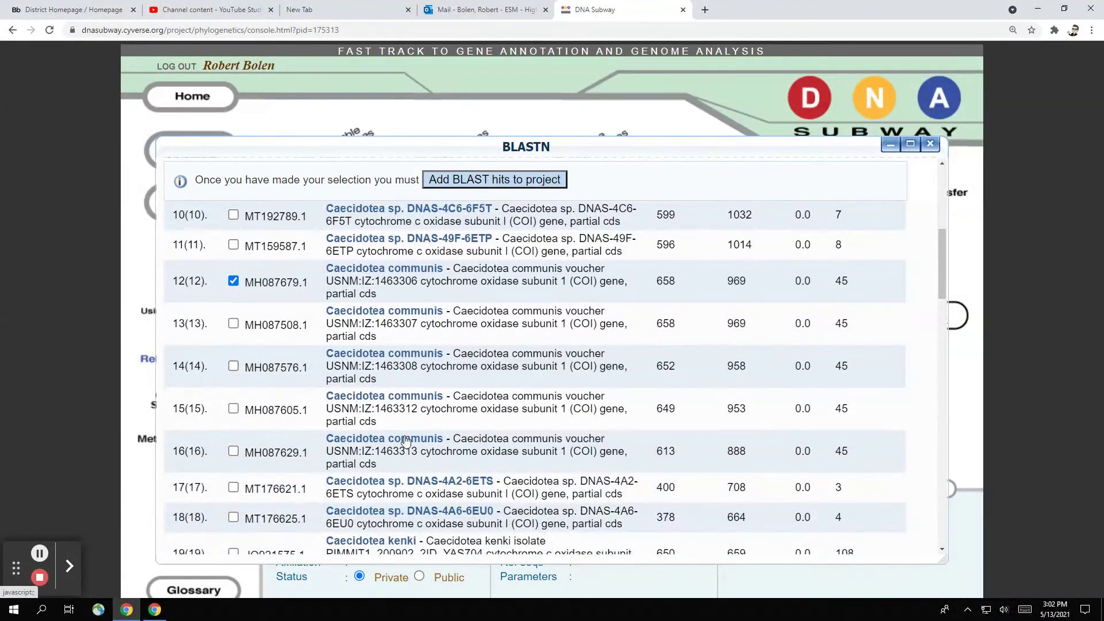
{"action": "scroll", "coordinate": [405, 440], "scroll_direction": "down", "scroll_amount": 2}
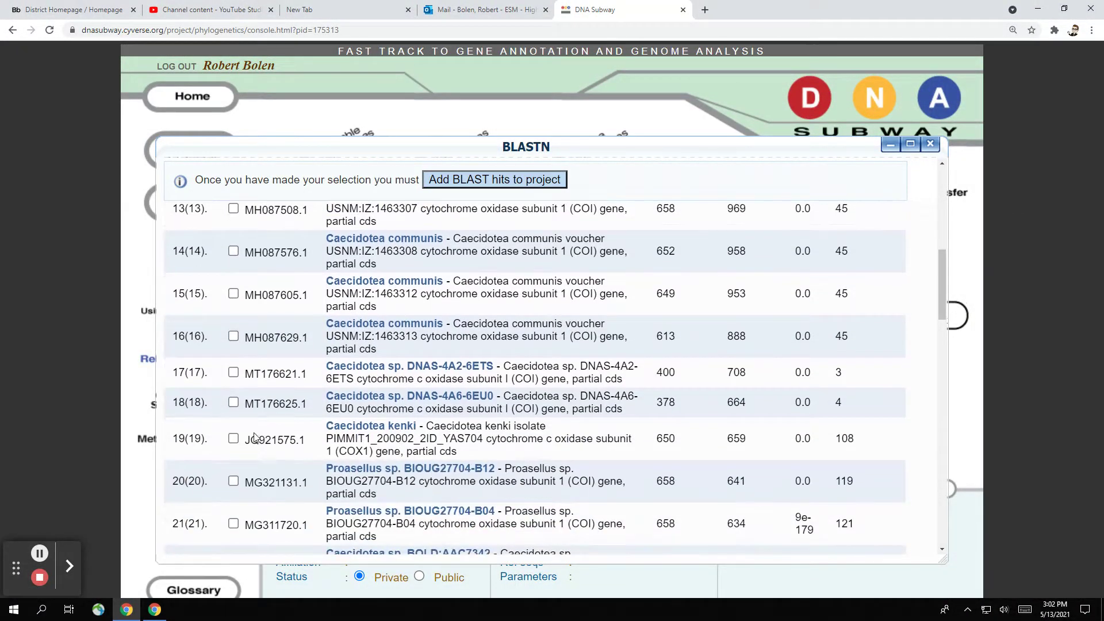
{"action": "left_click", "coordinate": [233, 438]}
{"action": "scroll", "coordinate": [362, 410], "scroll_direction": "up", "scroll_amount": 8}
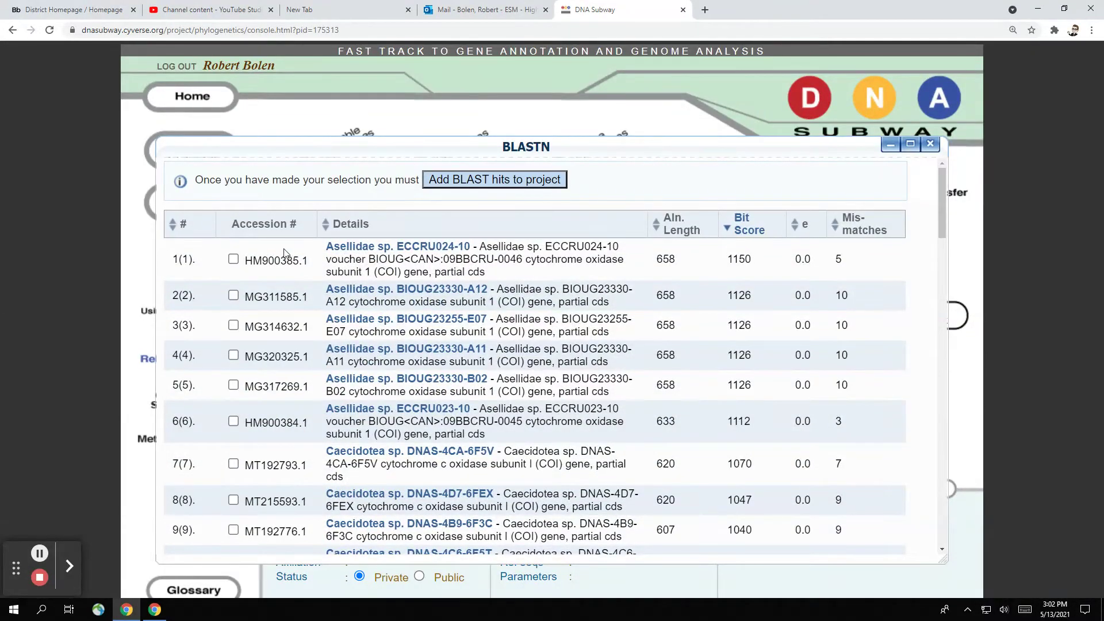
{"action": "left_click", "coordinate": [233, 259]}
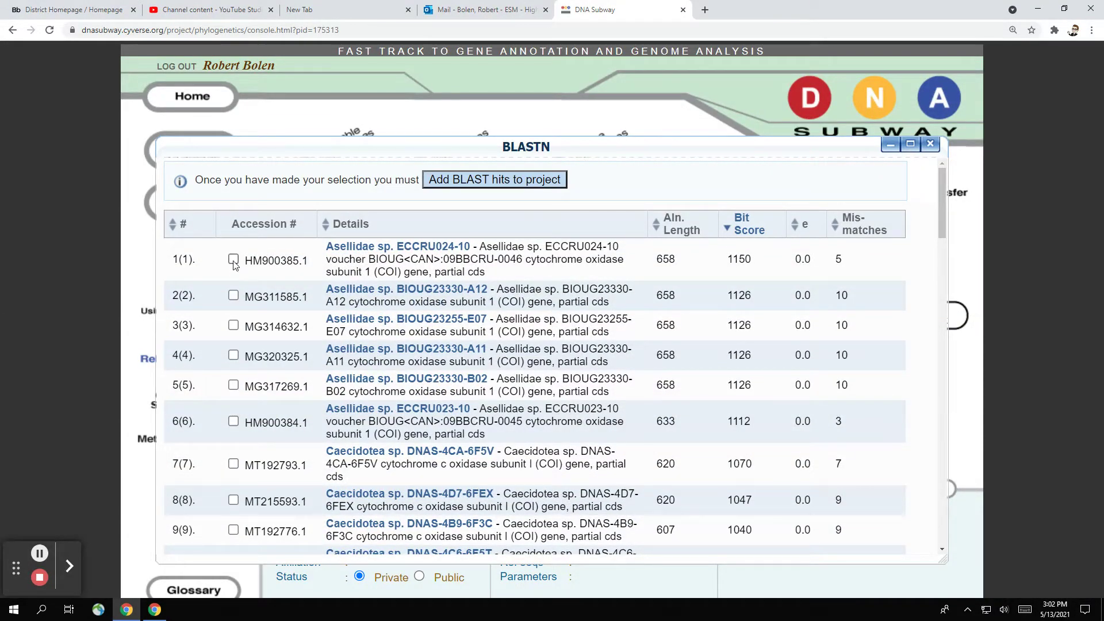
{"action": "left_click", "coordinate": [476, 182]}
Step: Open XKW-008-F's hits and view species info for Saprolegnia turfosa, Pythium monospermum and Achlya sparrowii
{"action": "left_click", "coordinate": [517, 274]}
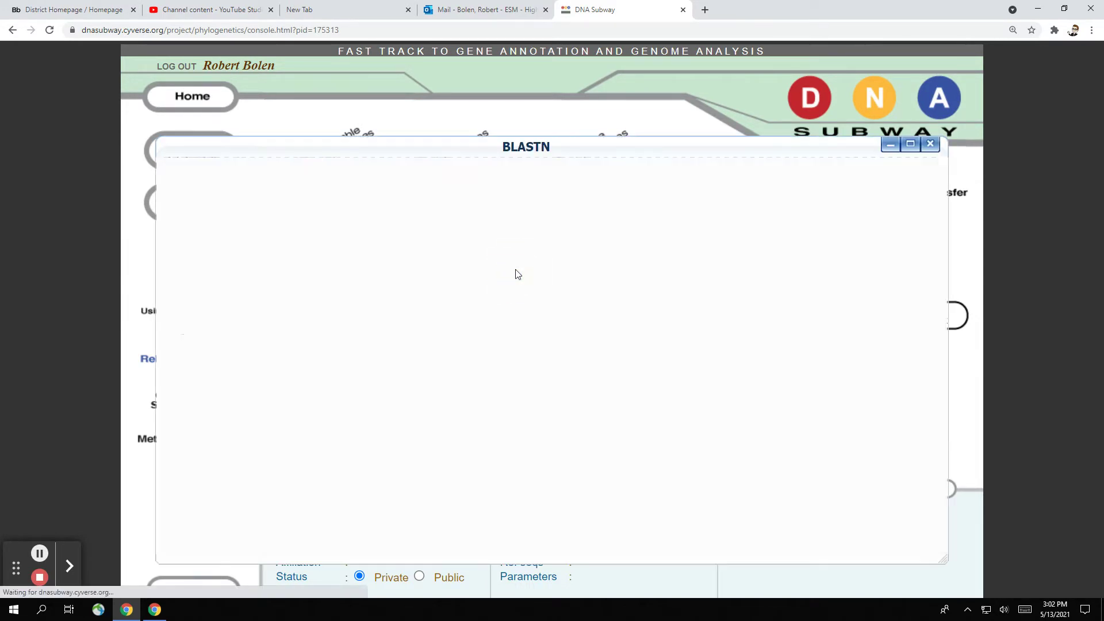
{"action": "left_click", "coordinate": [803, 278]}
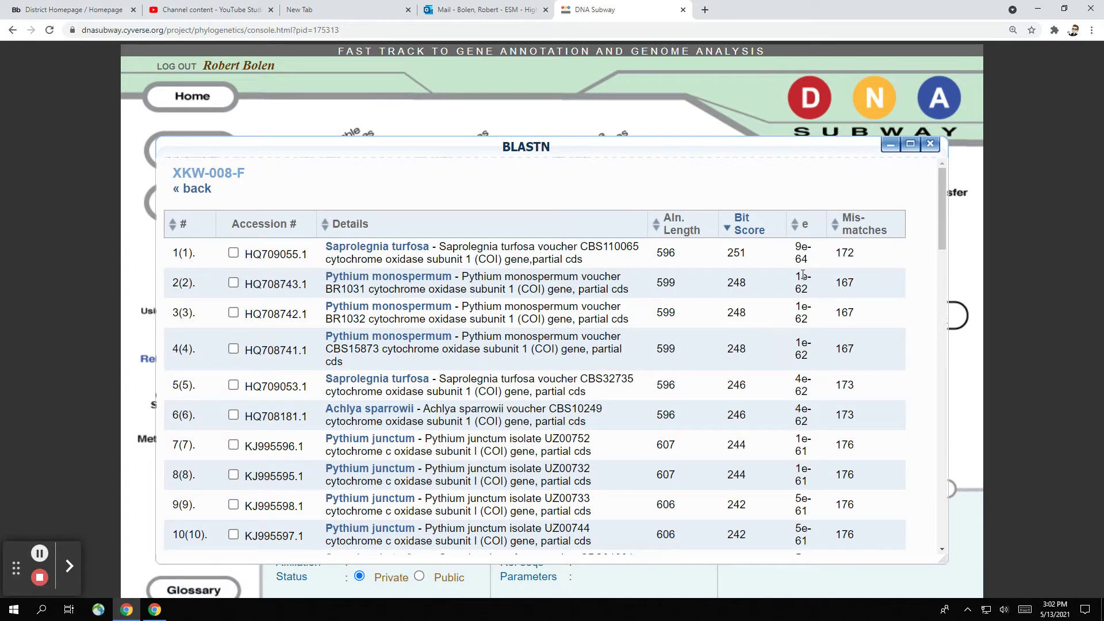
{"action": "left_click", "coordinate": [405, 249]}
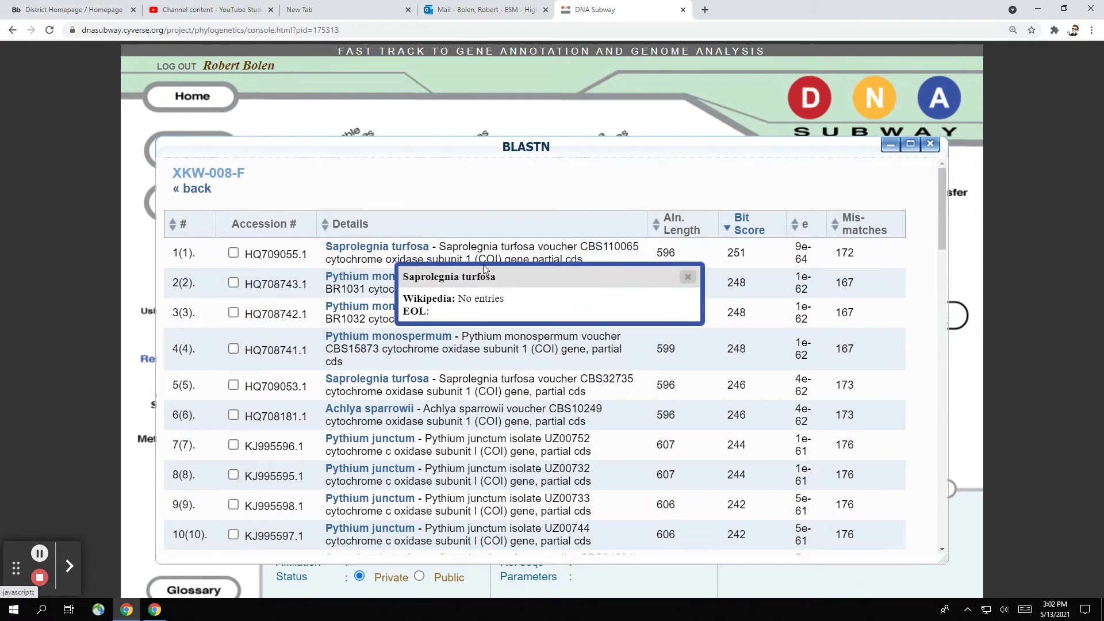
{"action": "left_click", "coordinate": [687, 276]}
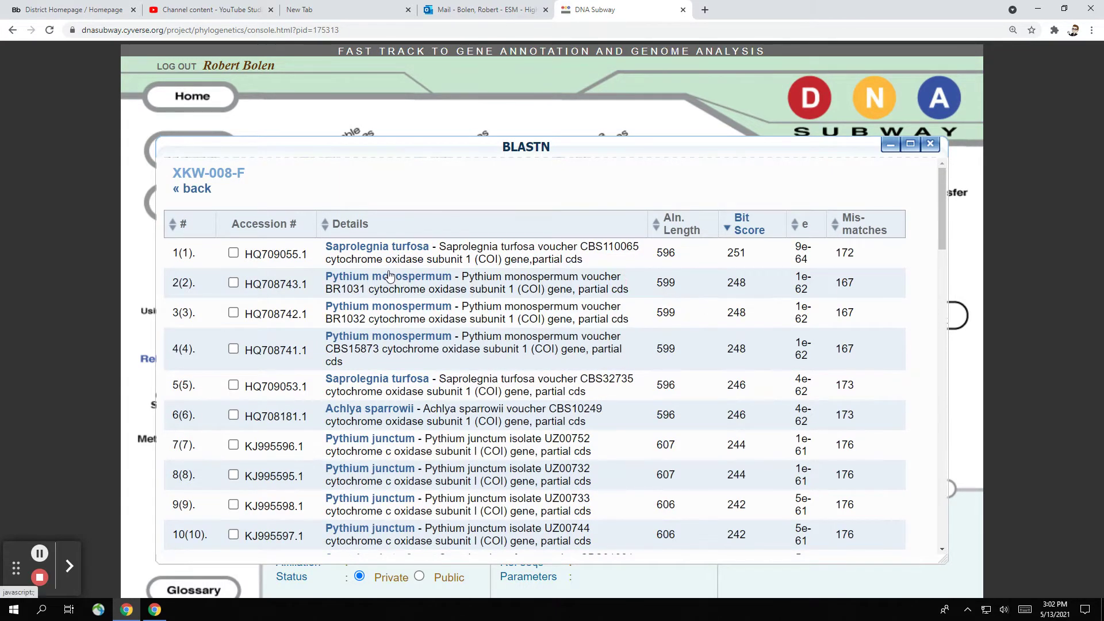
{"action": "left_click", "coordinate": [389, 276]}
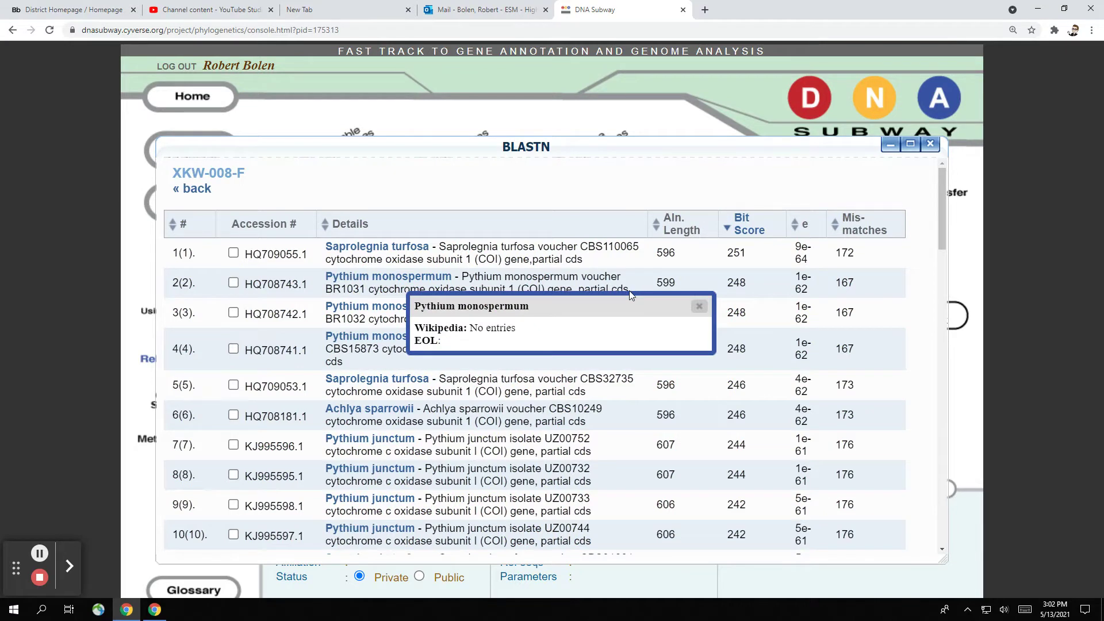
{"action": "left_click", "coordinate": [698, 306]}
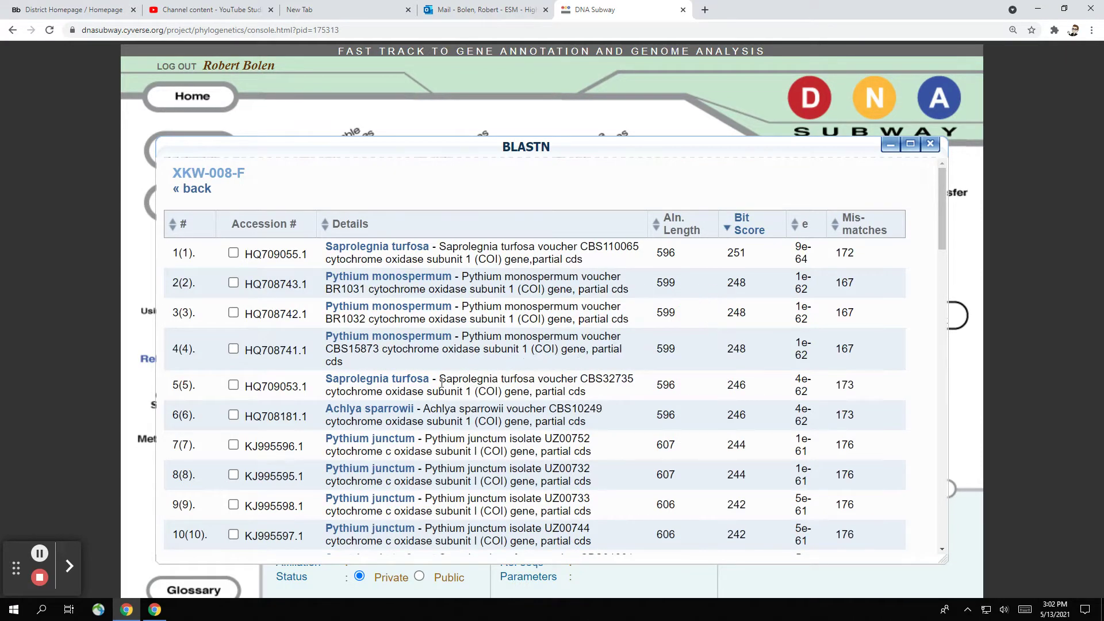
{"action": "left_click", "coordinate": [401, 412]}
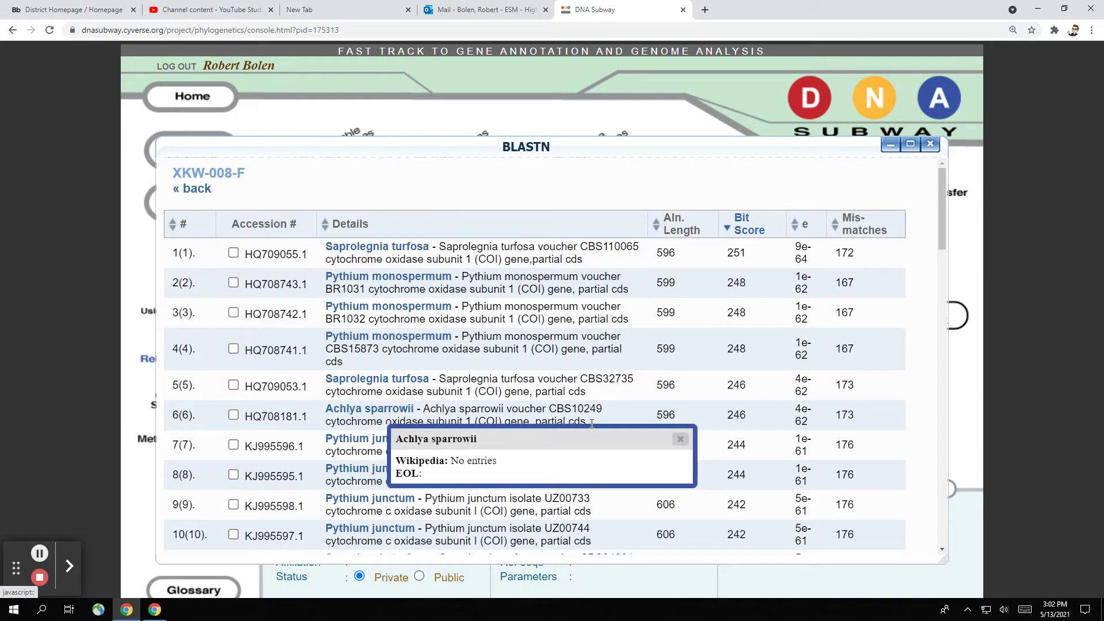
{"action": "left_click", "coordinate": [679, 437]}
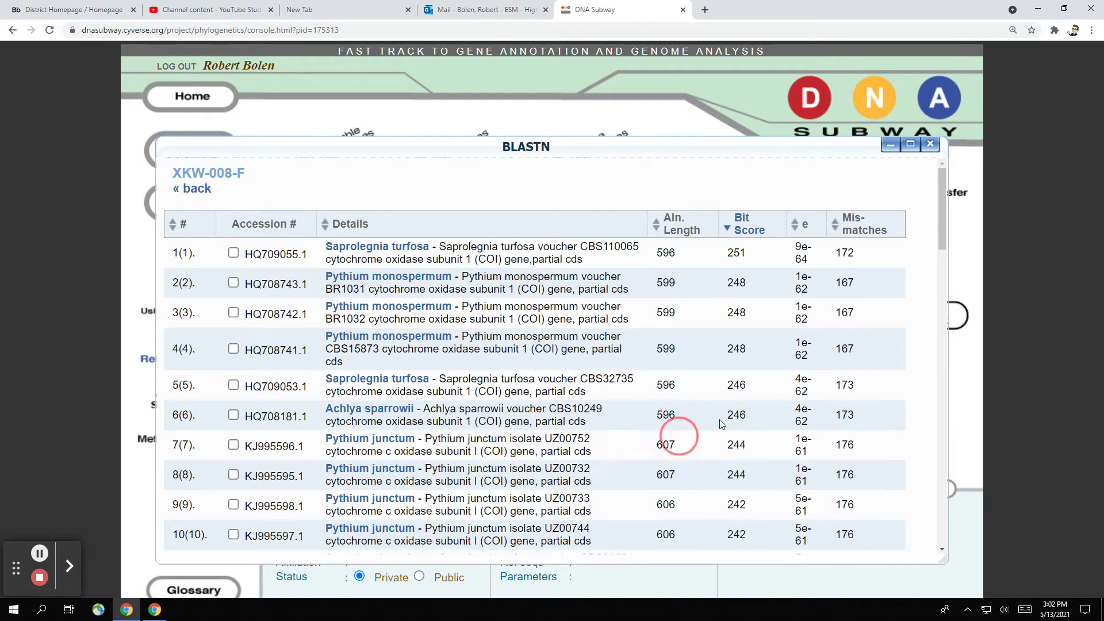
{"action": "left_click", "coordinate": [399, 248]}
Step: Tick the top Saprolegnia turfosa hit and note its bit score, e-value and 172 mismatches
{"action": "left_click", "coordinate": [234, 253]}
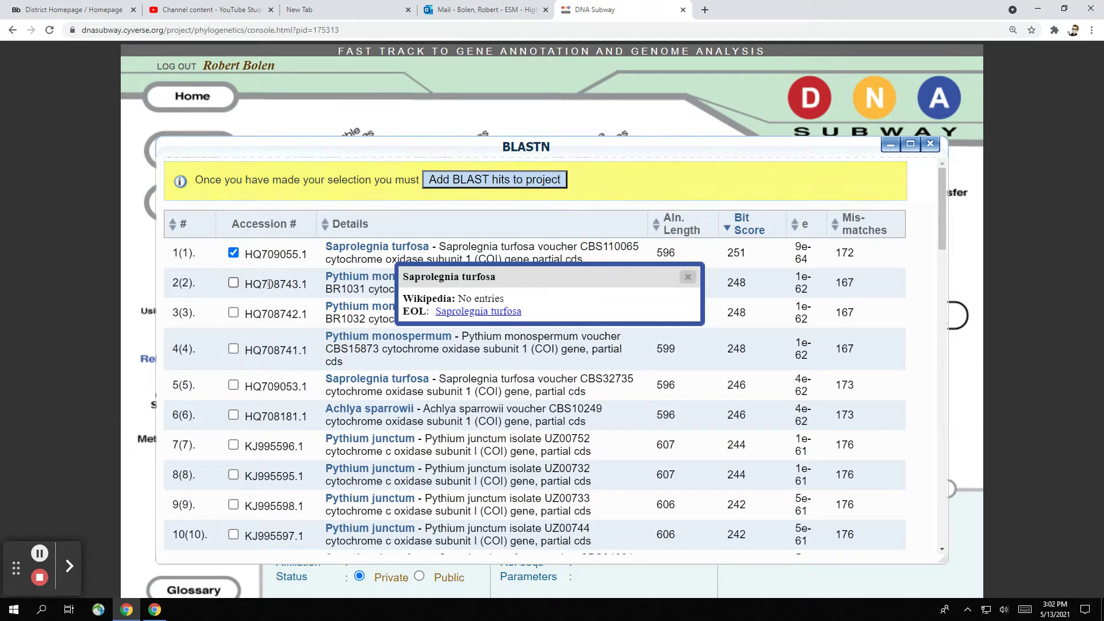
{"action": "left_click", "coordinate": [689, 277]}
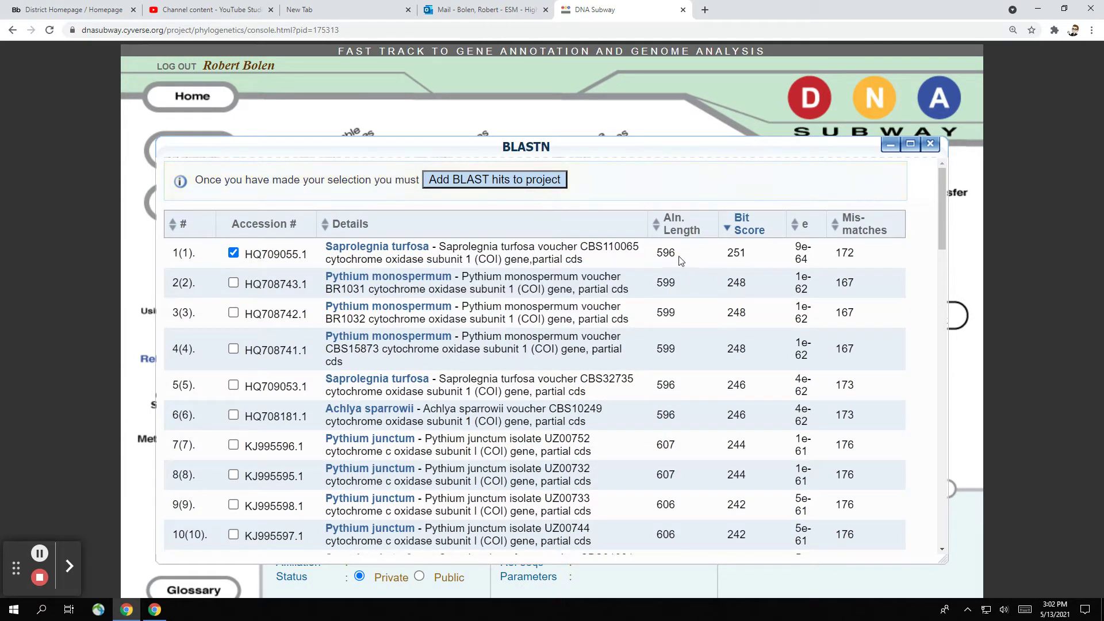
{"action": "left_click", "coordinate": [745, 254]}
{"action": "left_click", "coordinate": [745, 254]}
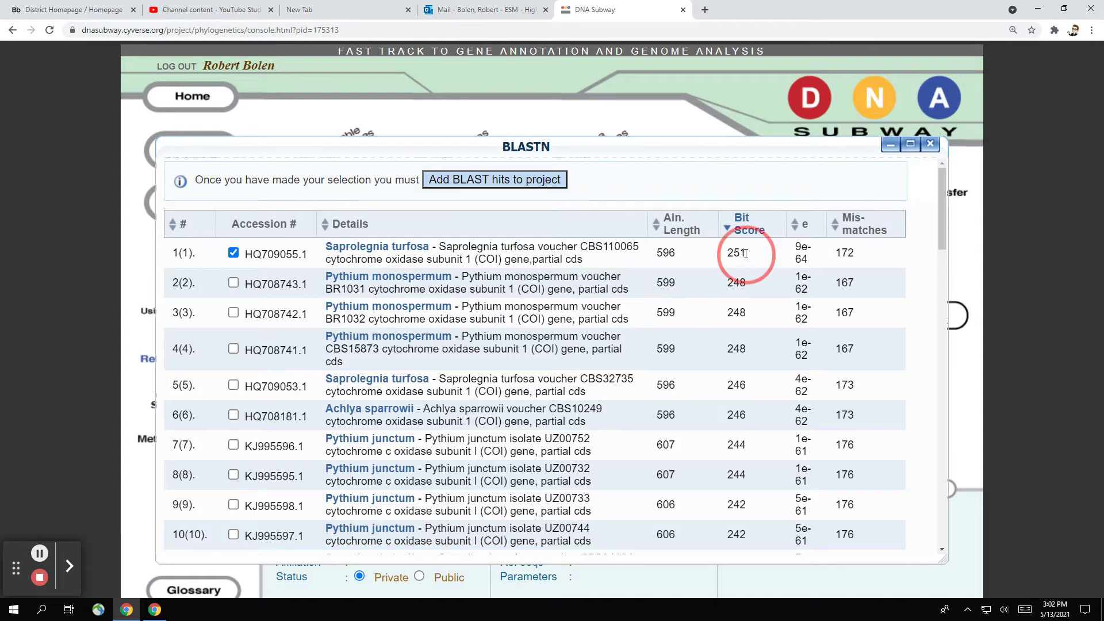
{"action": "left_click", "coordinate": [803, 257]}
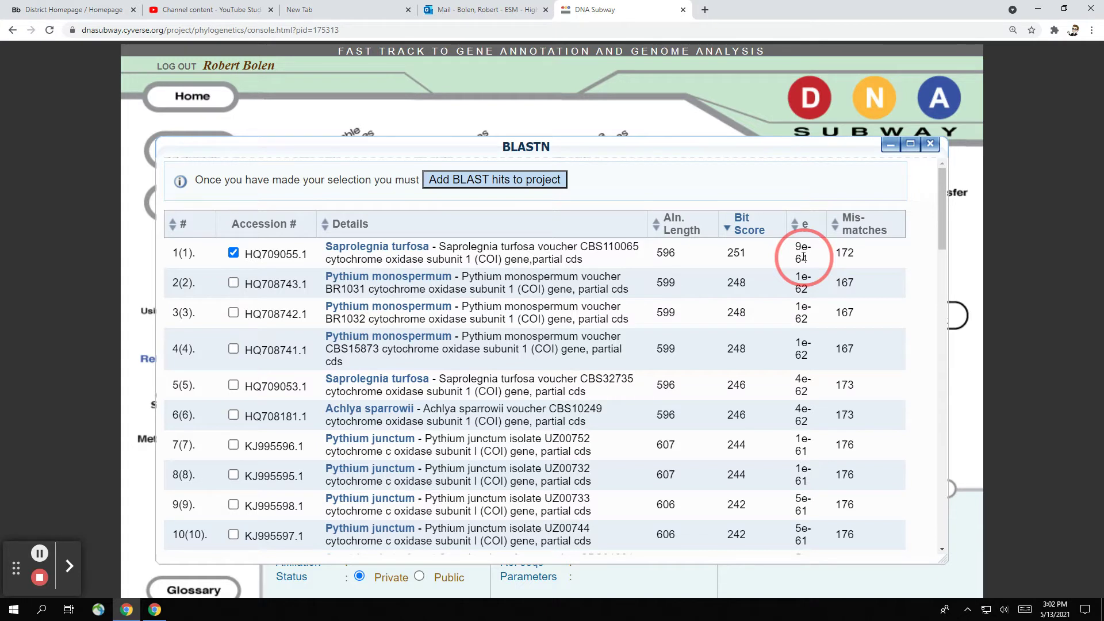
{"action": "left_click", "coordinate": [848, 249]}
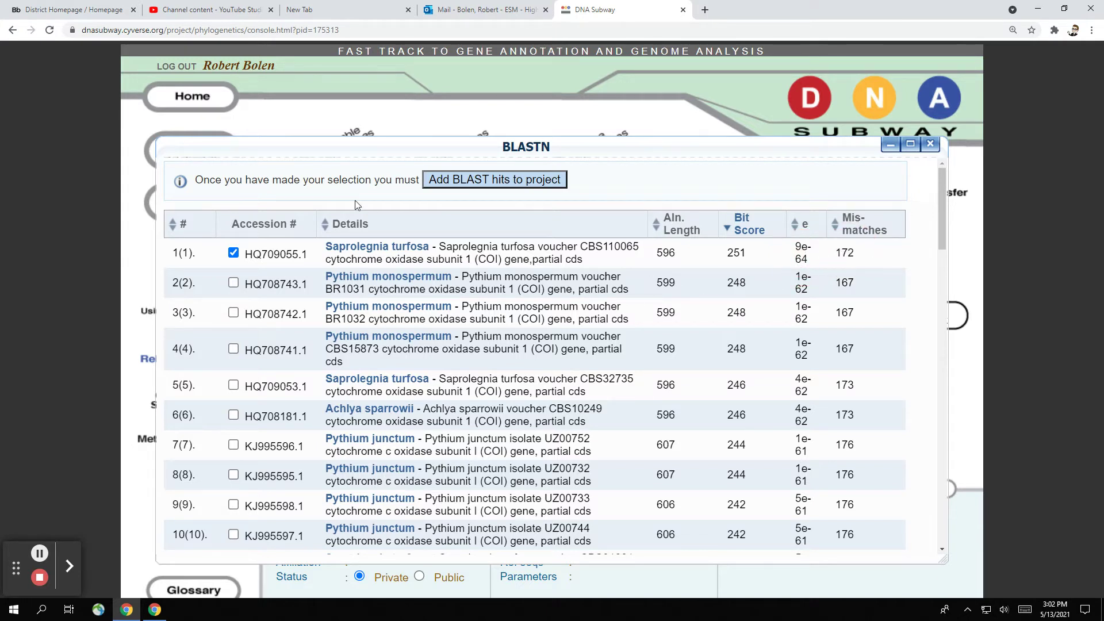
Step: Tick the Pythium monospermum and Achlya sparrowii HQ708181.1 hits and add all three to the project
{"action": "left_click", "coordinate": [235, 284]}
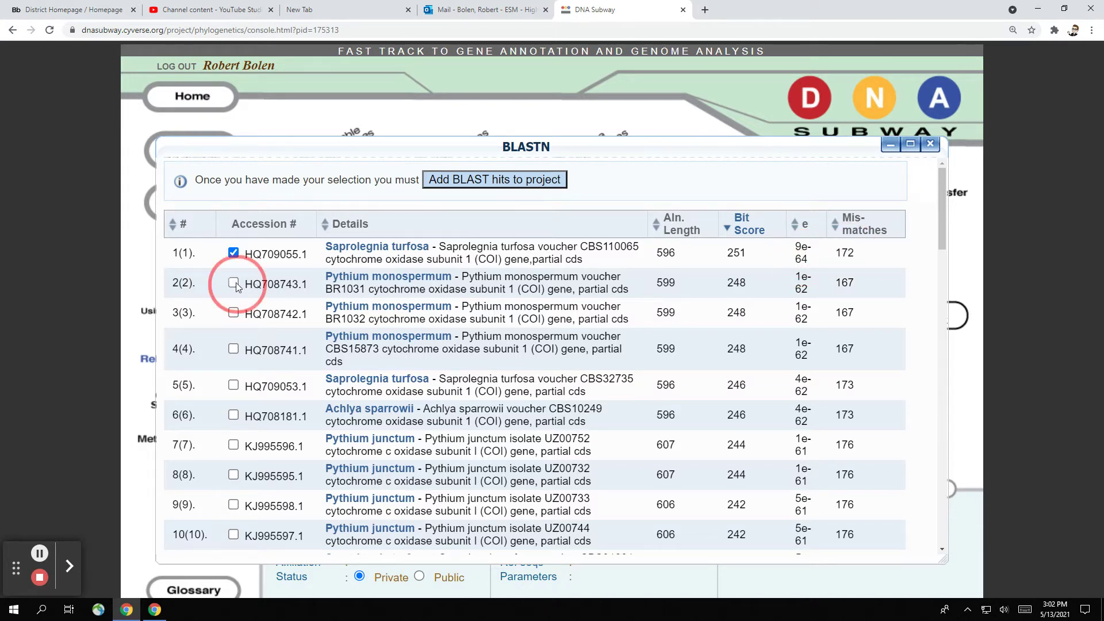
{"action": "left_click", "coordinate": [233, 384]}
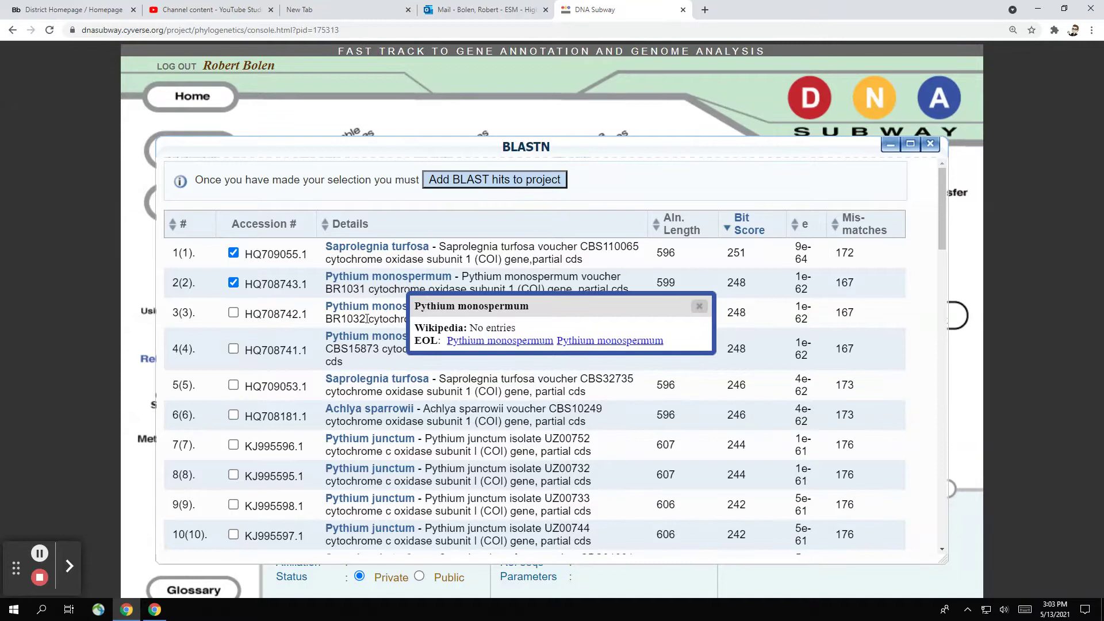
{"action": "mouse_move", "coordinate": [371, 415]}
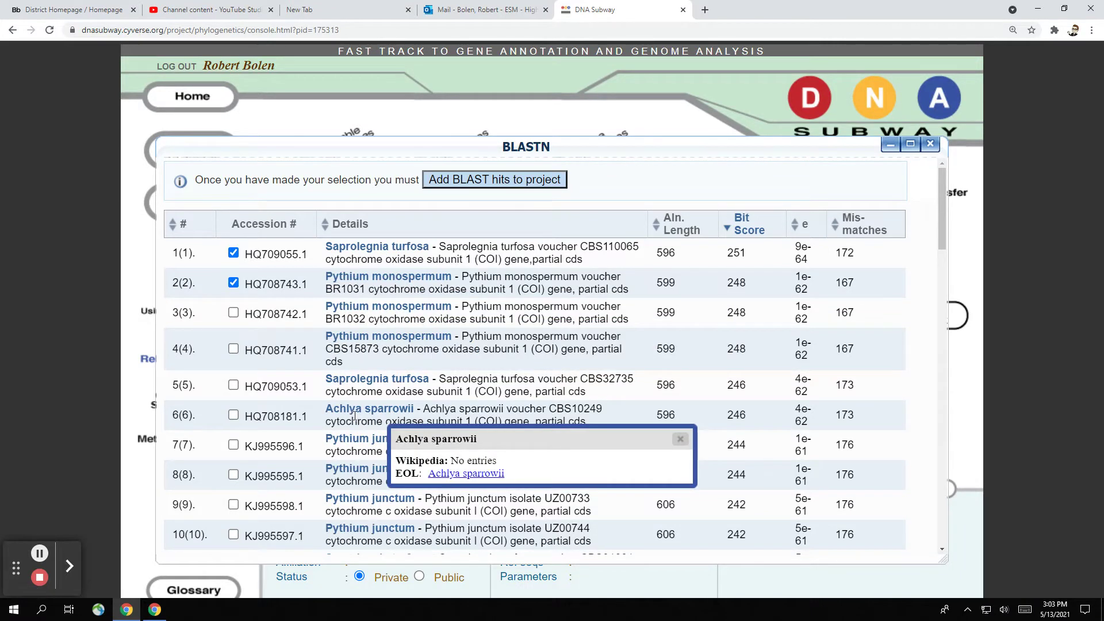
{"action": "left_click", "coordinate": [234, 414]}
{"action": "left_click", "coordinate": [678, 441]}
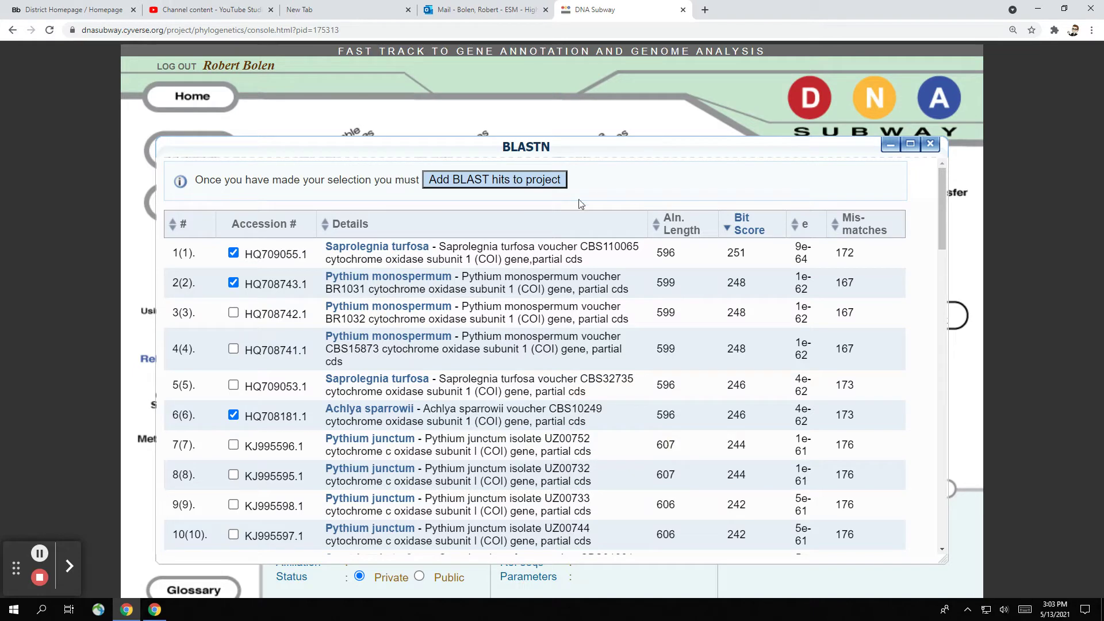
{"action": "left_click", "coordinate": [539, 184]}
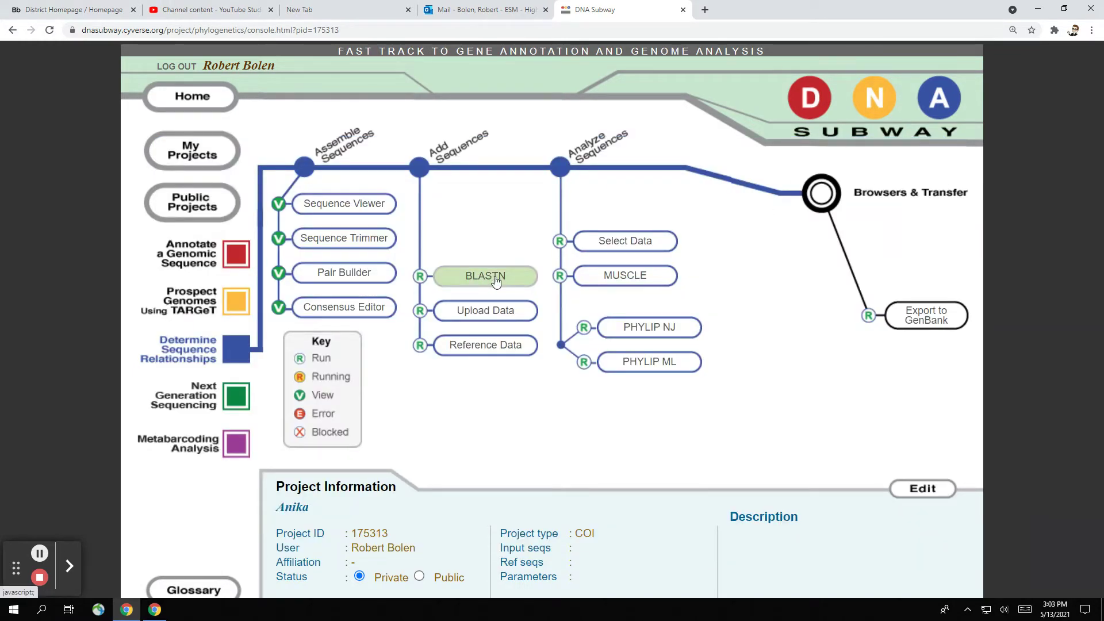
Step: In Select Data, tick User data and every BLAST hits group, then save the selections
{"action": "left_click", "coordinate": [614, 250]}
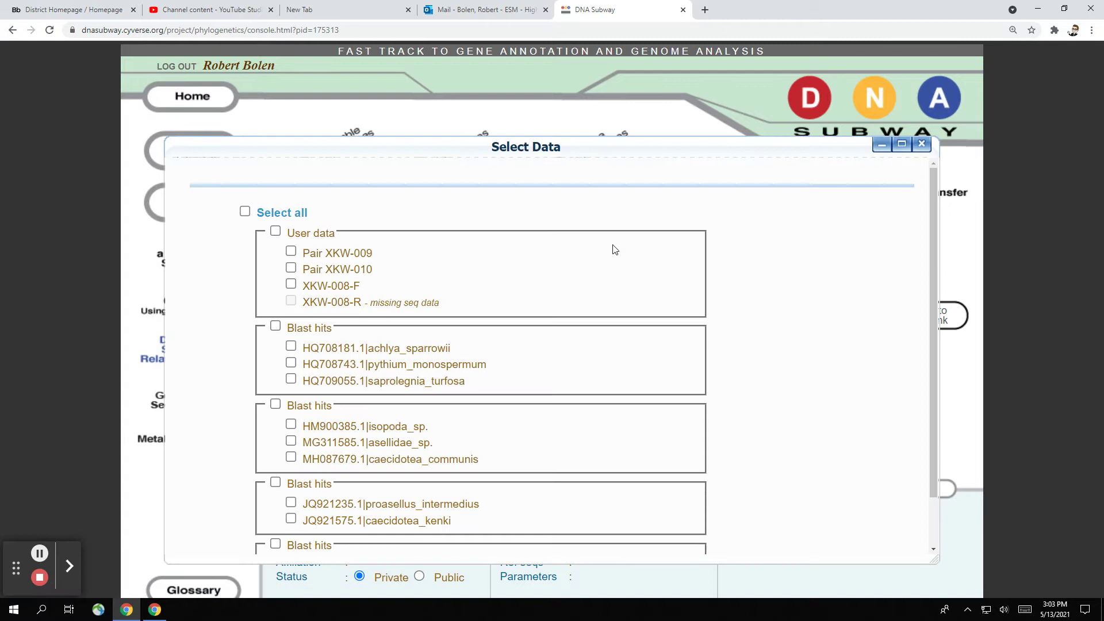
{"action": "left_click", "coordinate": [276, 231]}
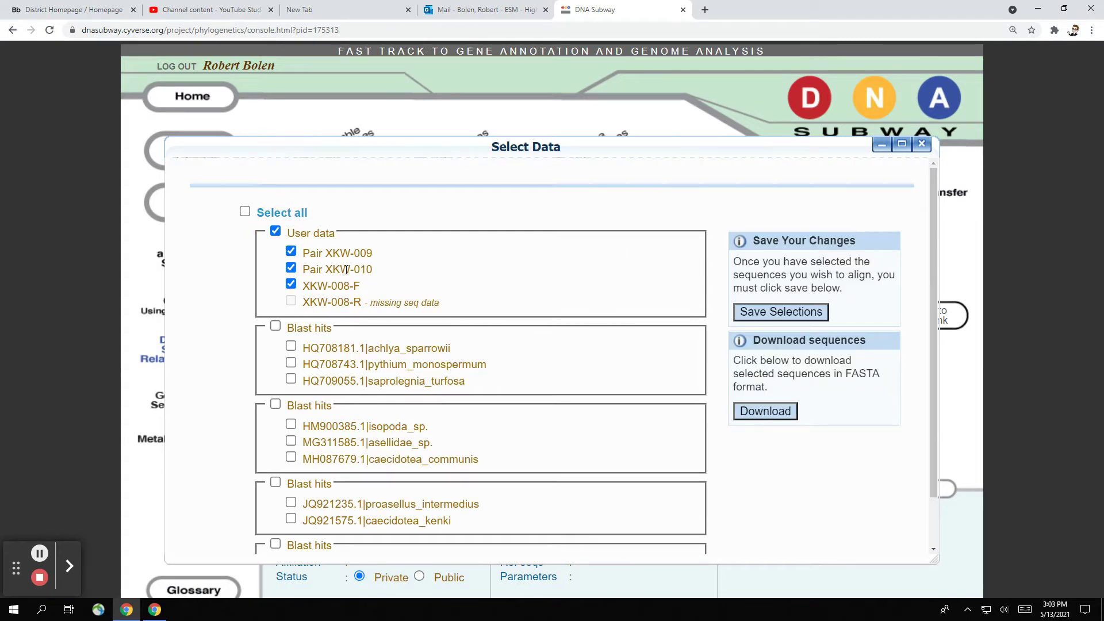
{"action": "left_click", "coordinate": [275, 326]}
{"action": "left_click", "coordinate": [275, 404]}
{"action": "left_click", "coordinate": [275, 481]}
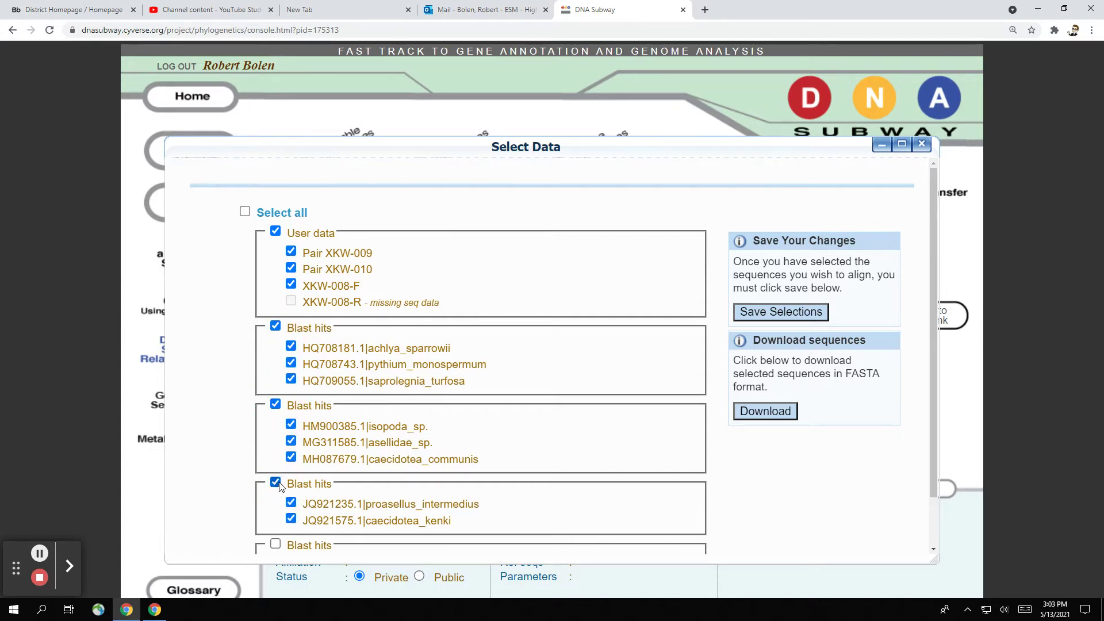
{"action": "scroll", "coordinate": [288, 514], "scroll_direction": "down", "scroll_amount": 1}
{"action": "left_click", "coordinate": [275, 488]}
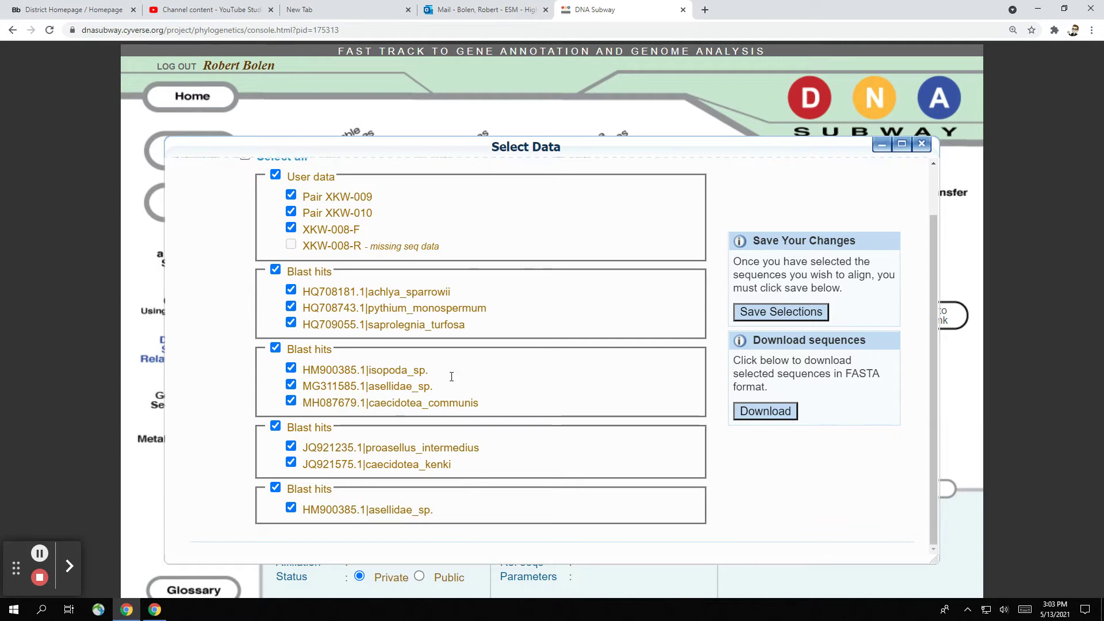
{"action": "left_click", "coordinate": [785, 312]}
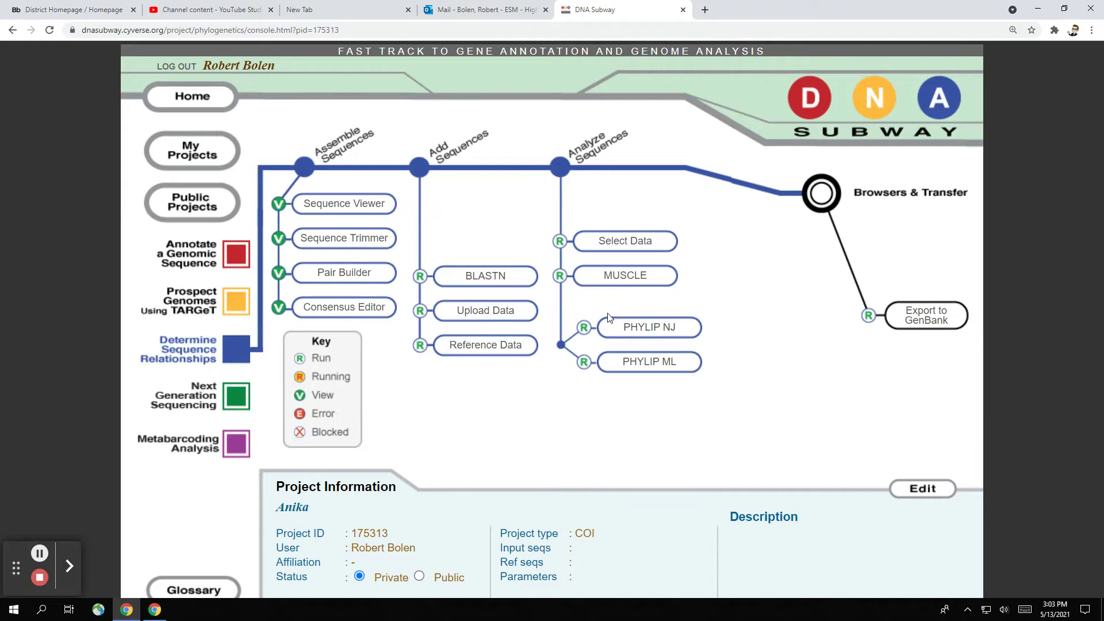
Step: Run MUSCLE on the saved sequences and open its Alignment Viewer
{"action": "left_click", "coordinate": [600, 280]}
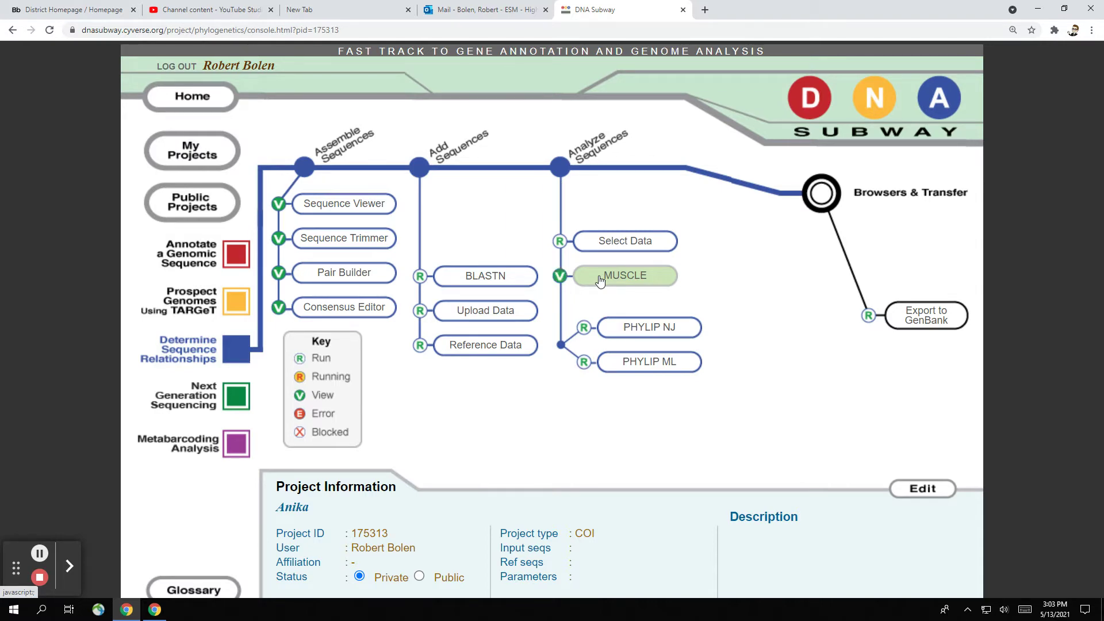
{"action": "left_click", "coordinate": [599, 275]}
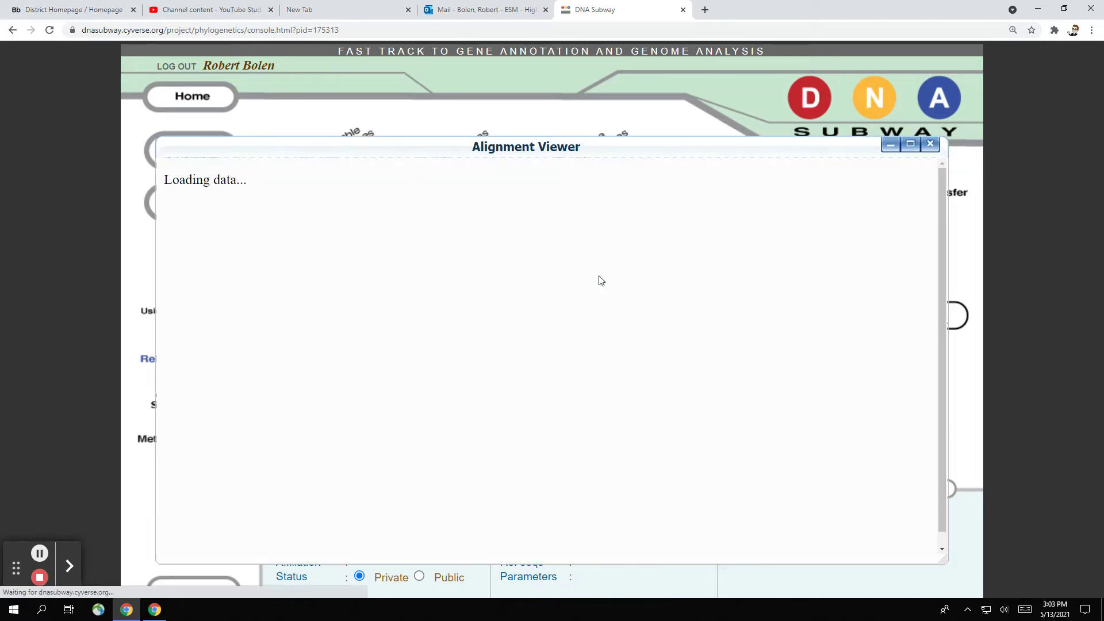
{"action": "left_click", "coordinate": [921, 147]}
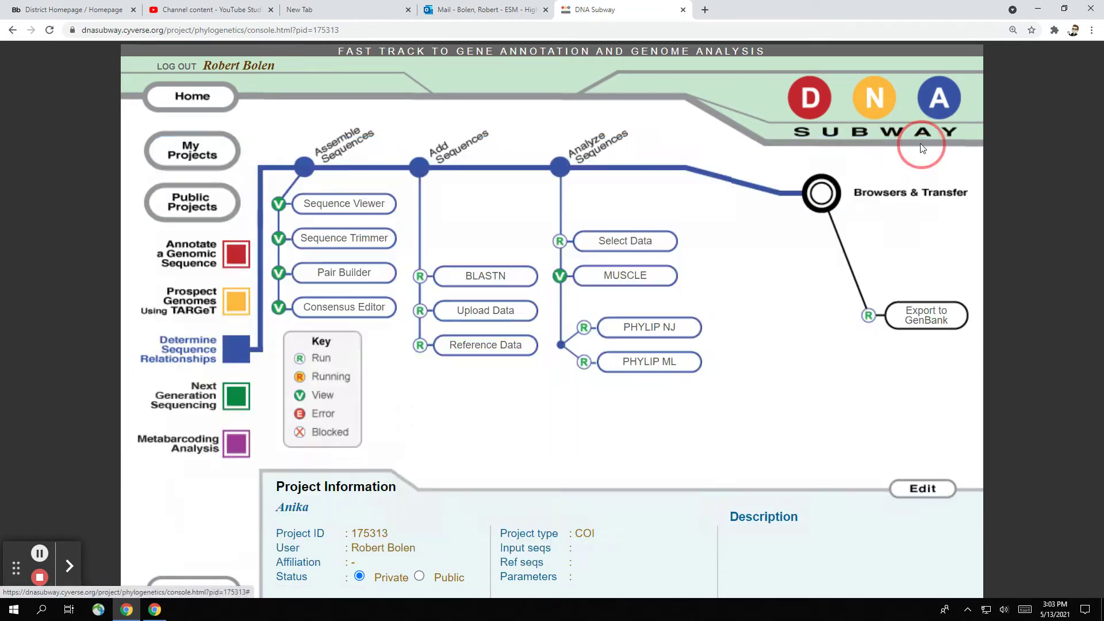
{"action": "left_click", "coordinate": [642, 279]}
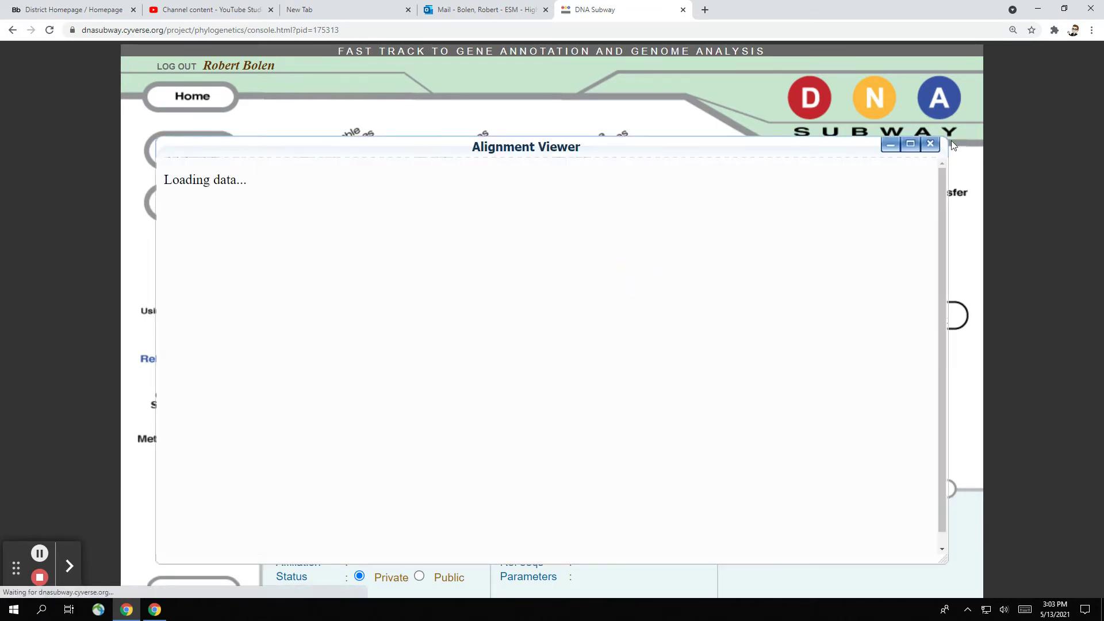
Step: Maximize the Alignment Viewer to show all 12 sequences across about 700 positions
{"action": "left_click", "coordinate": [919, 144]}
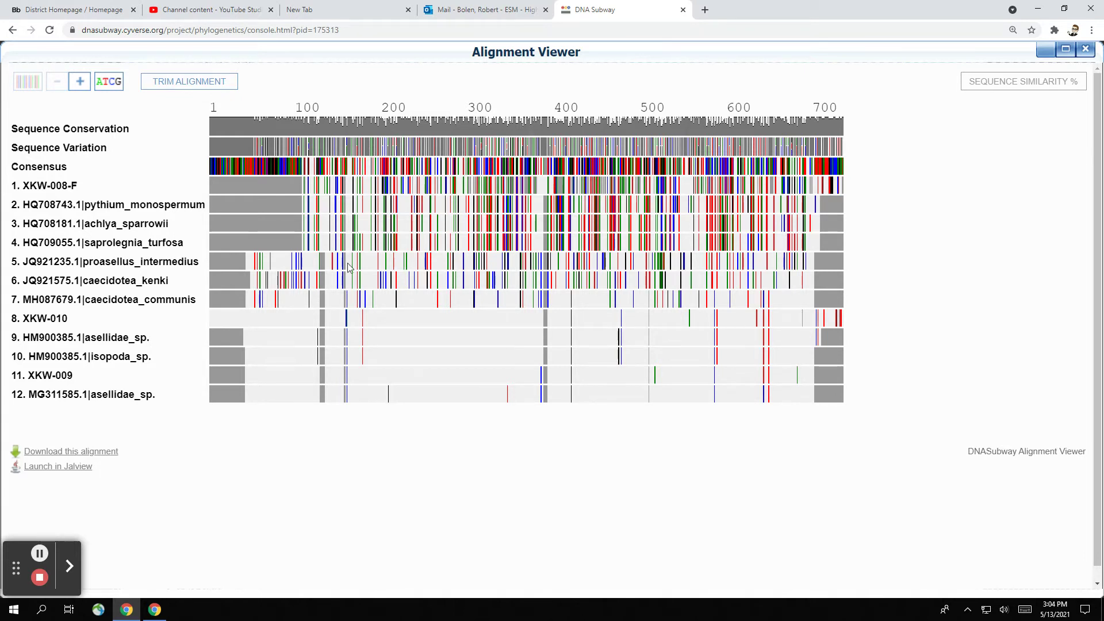
Step: Apply Trim Alignment, cutting the 12-sequence alignment to about 580 positions
{"action": "left_click", "coordinate": [176, 80]}
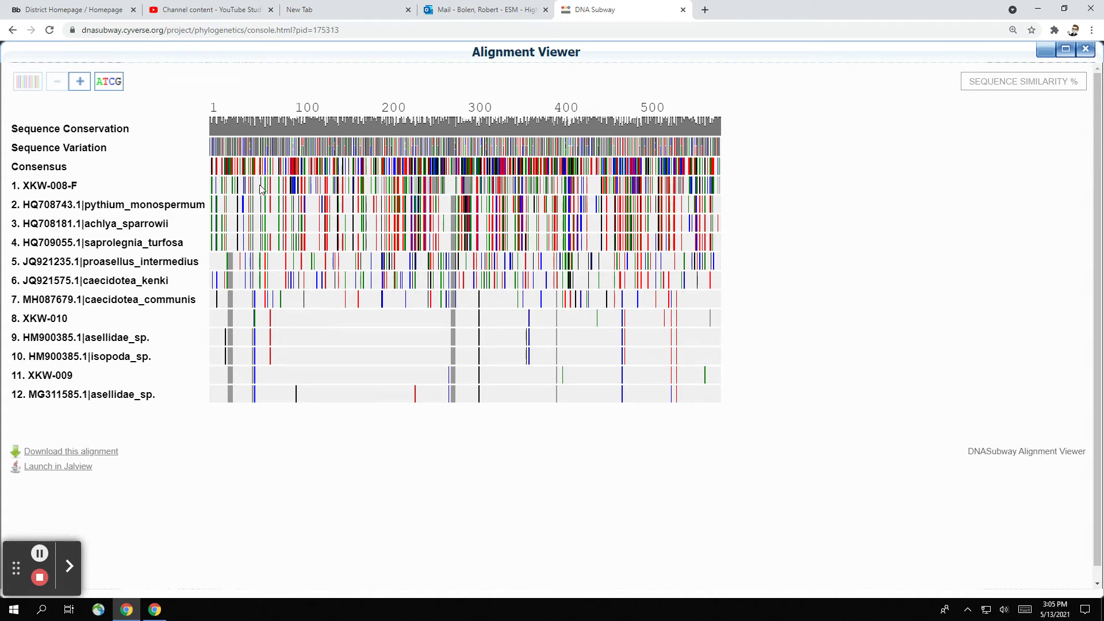
Step: Show the Sequence Similarity % matrix beside the alignment; XKW-009 and MG311585.1 share 99.23%
{"action": "left_click", "coordinate": [991, 89]}
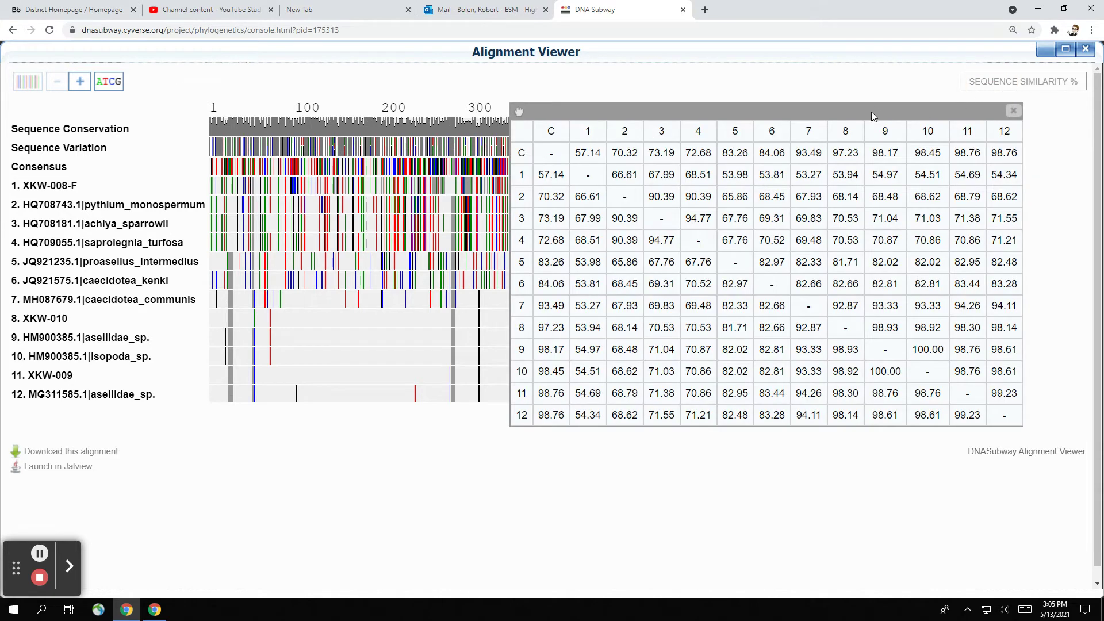
{"action": "left_click", "coordinate": [875, 236]}
{"action": "left_click_drag", "start_coordinate": [521, 108], "coordinate": [398, 356]}
{"action": "scroll", "coordinate": [873, 241], "scroll_direction": "down", "scroll_amount": 3}
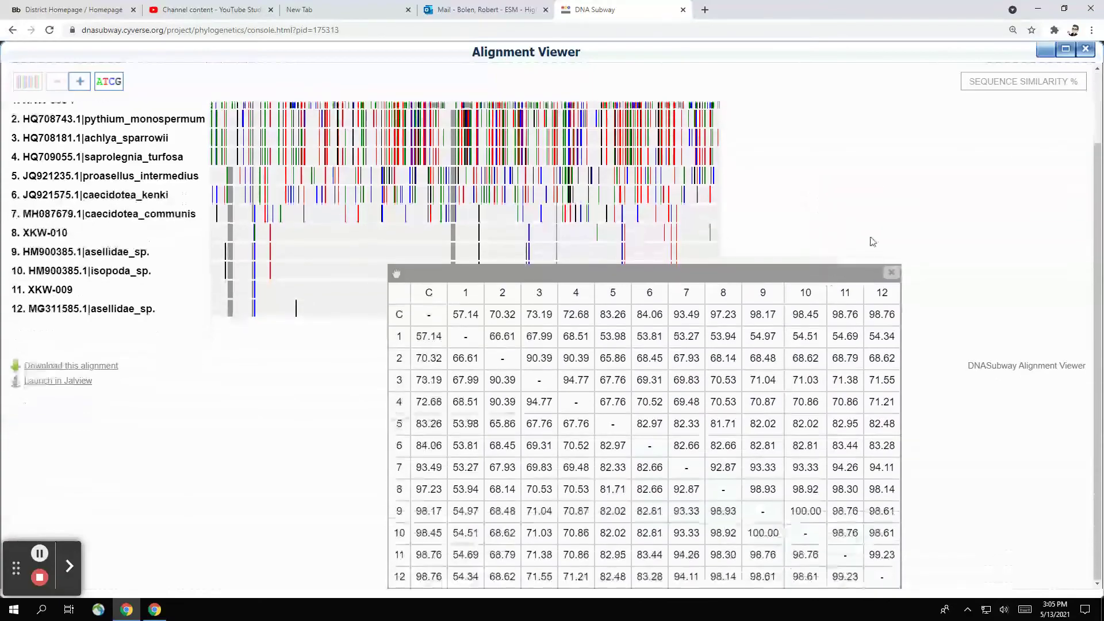
{"action": "scroll", "coordinate": [407, 276], "scroll_direction": "up", "scroll_amount": 2}
{"action": "left_click_drag", "start_coordinate": [395, 270], "coordinate": [517, 113]}
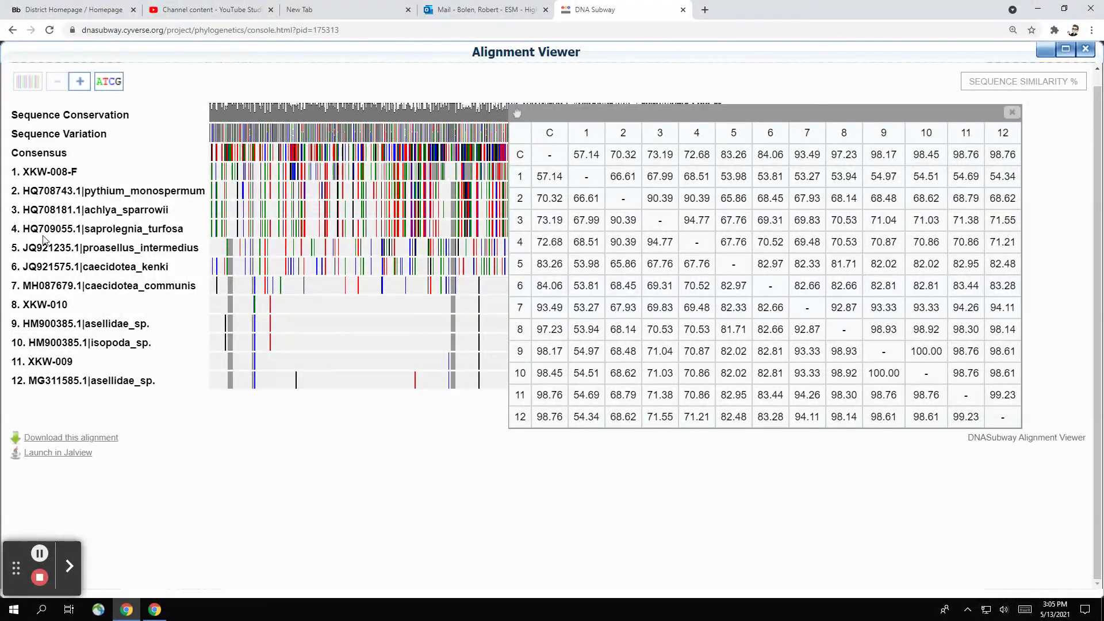
{"action": "scroll", "coordinate": [49, 230], "scroll_direction": "up", "scroll_amount": 1}
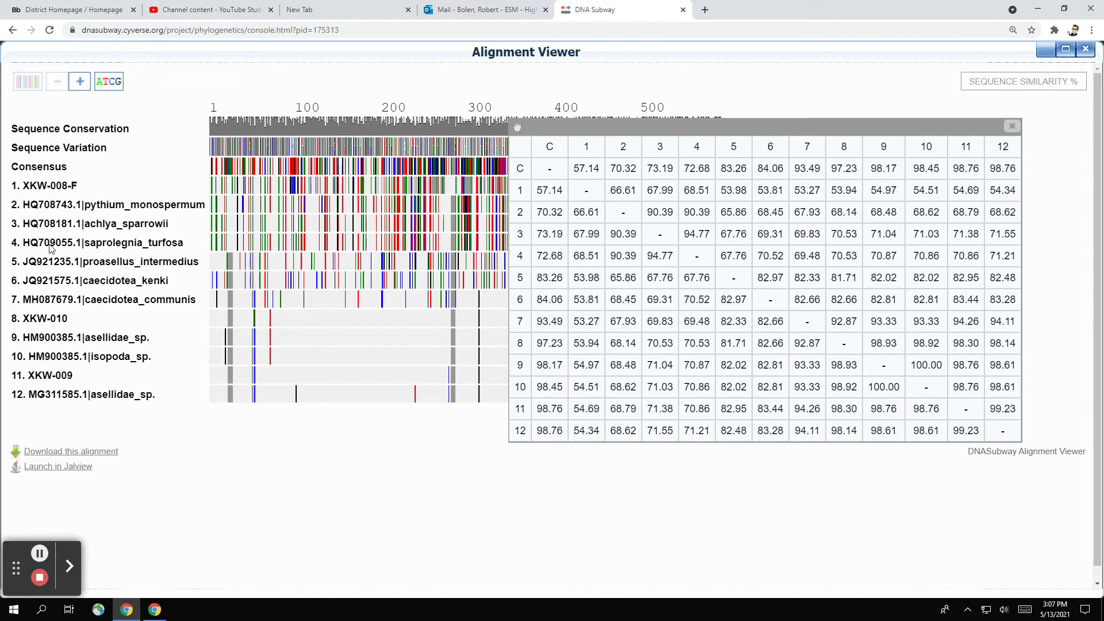
{"action": "left_click", "coordinate": [47, 320]}
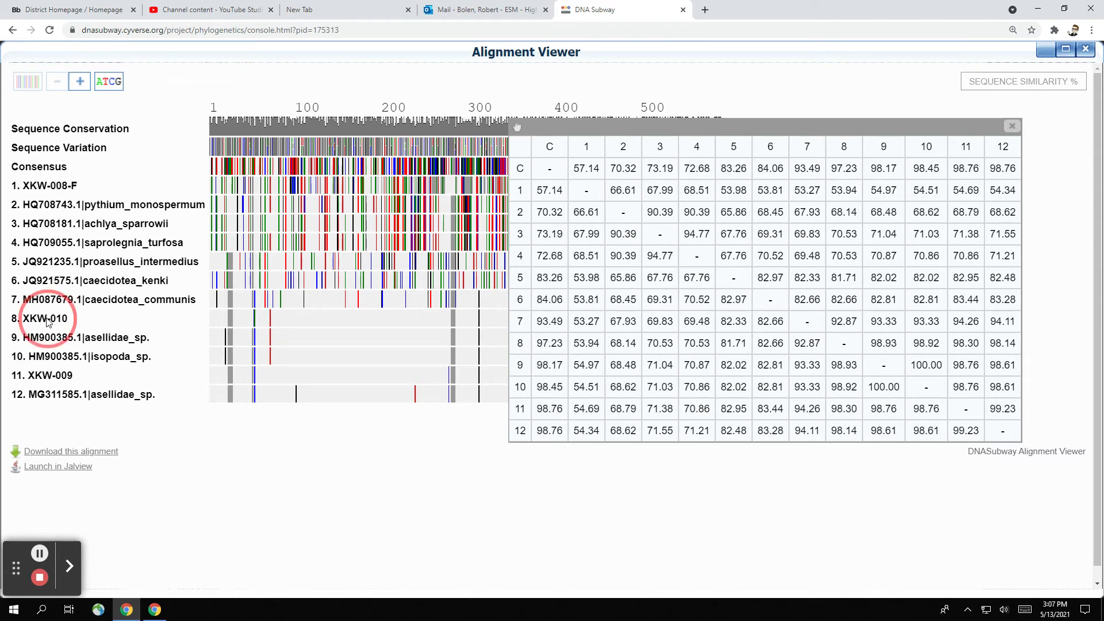
{"action": "left_click", "coordinate": [520, 350]}
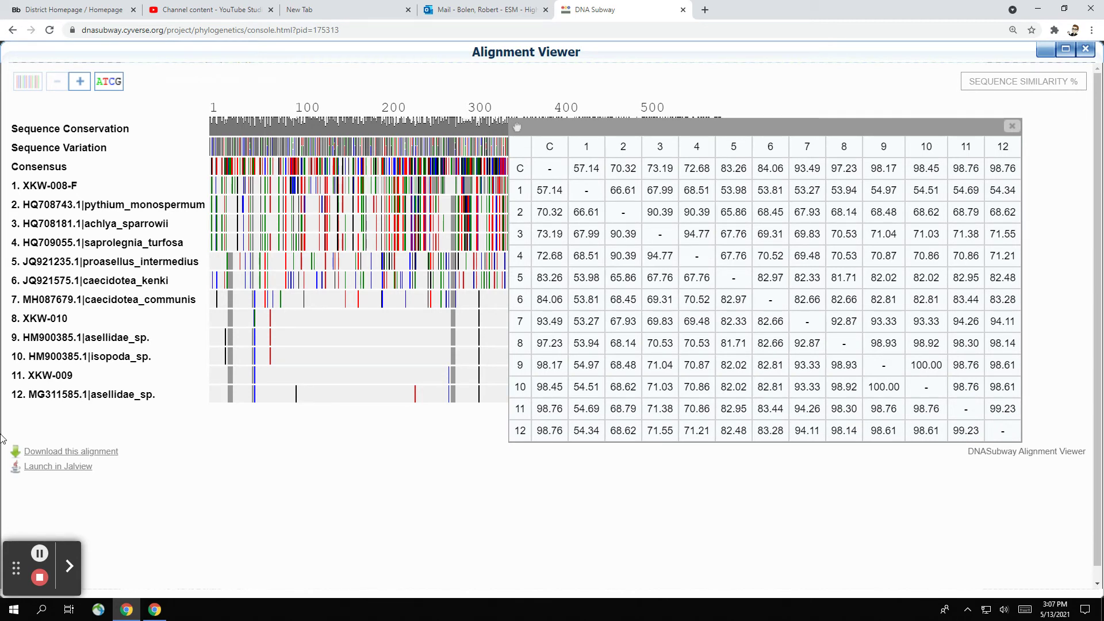
{"action": "left_click", "coordinate": [36, 319]}
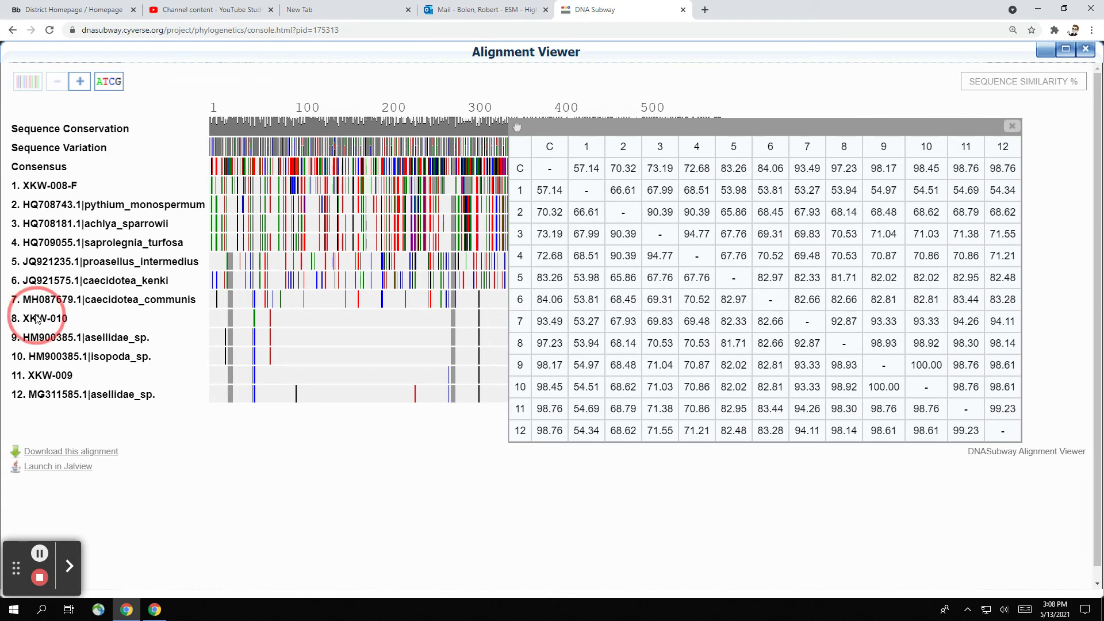
{"action": "left_click", "coordinate": [37, 376]}
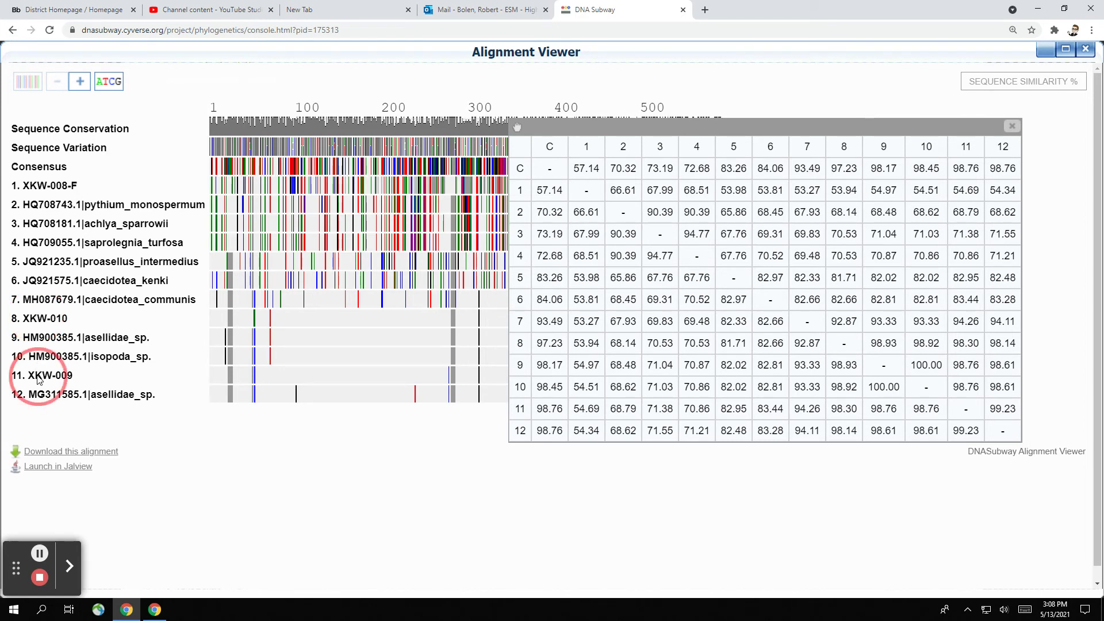
{"action": "left_click", "coordinate": [44, 185]}
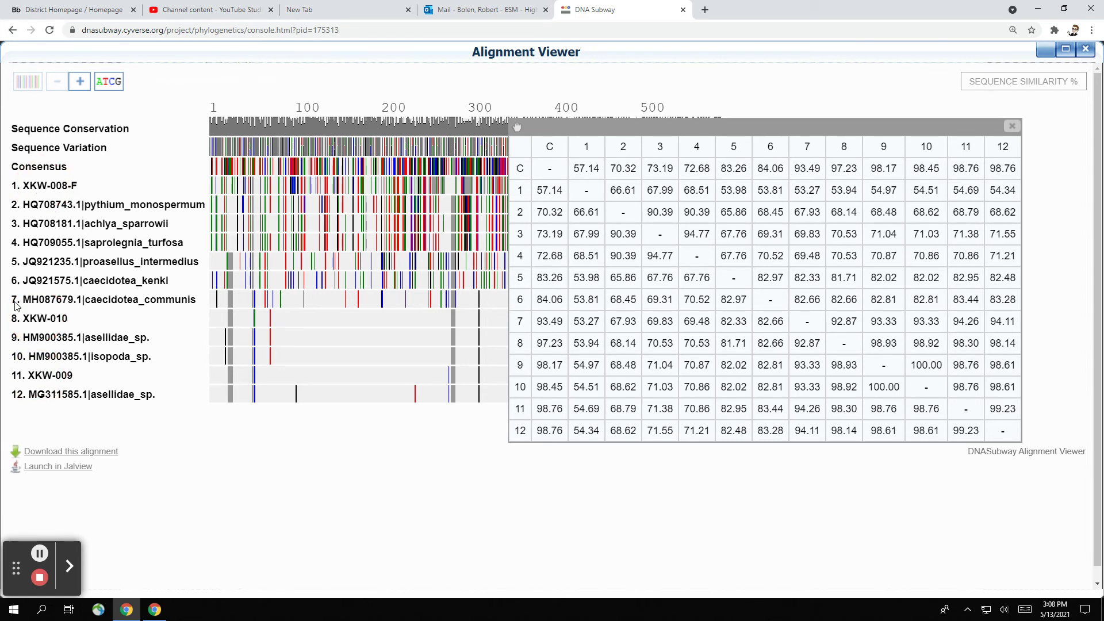
{"action": "left_click", "coordinate": [36, 318]}
{"action": "left_click", "coordinate": [49, 373]}
{"action": "left_click", "coordinate": [107, 203]}
{"action": "left_click", "coordinate": [19, 245]}
{"action": "left_click", "coordinate": [18, 282]}
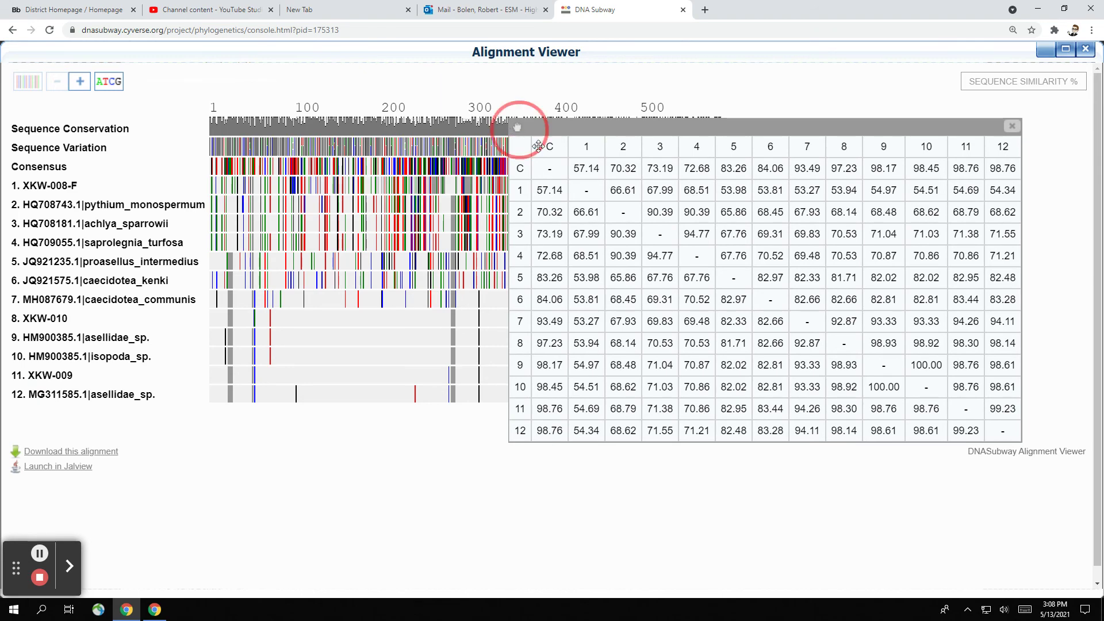
Step: Reposition the Sequence Similarity % panel below the alignment rows, uncovering every aligned sequence
{"action": "left_click_drag", "start_coordinate": [519, 127], "coordinate": [726, 111]}
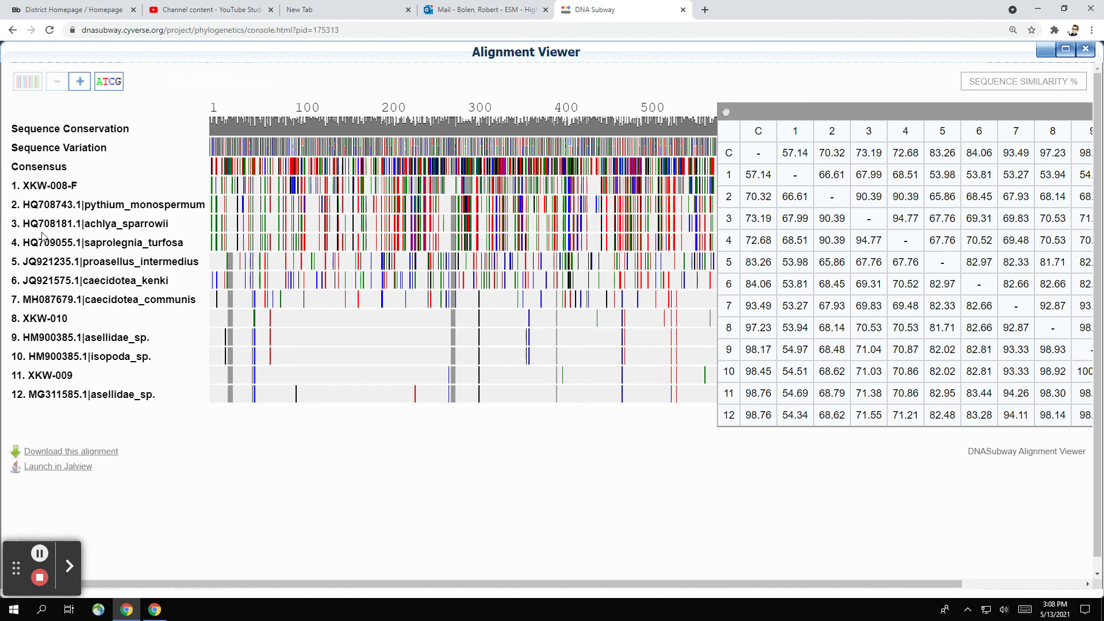
{"action": "left_click", "coordinate": [32, 190]}
{"action": "left_click", "coordinate": [23, 314]}
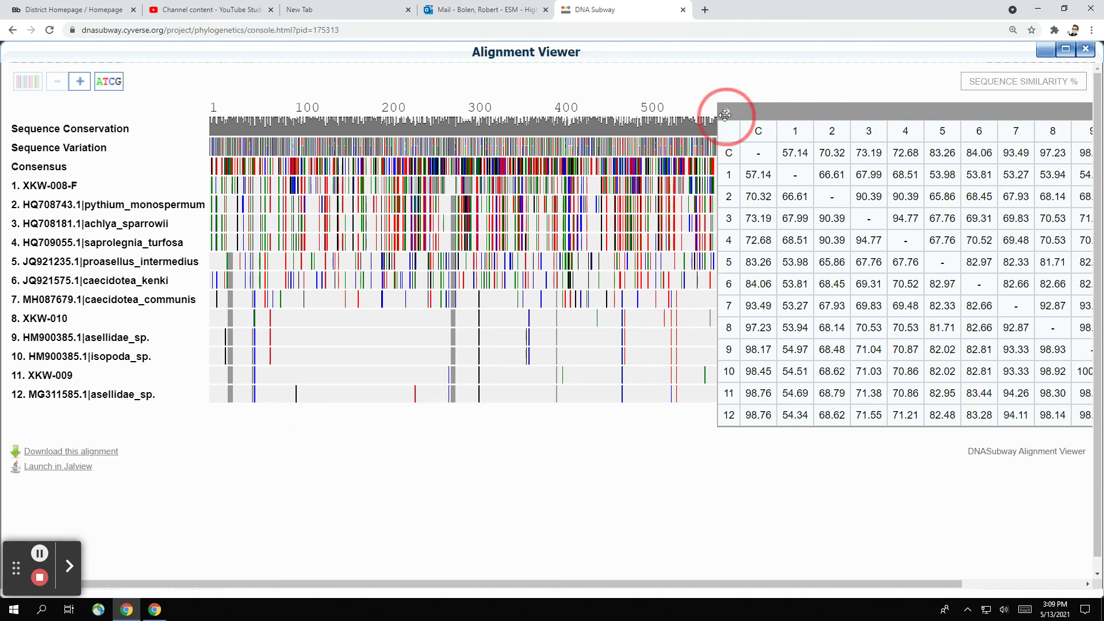
{"action": "left_click_drag", "start_coordinate": [724, 115], "coordinate": [546, 409]}
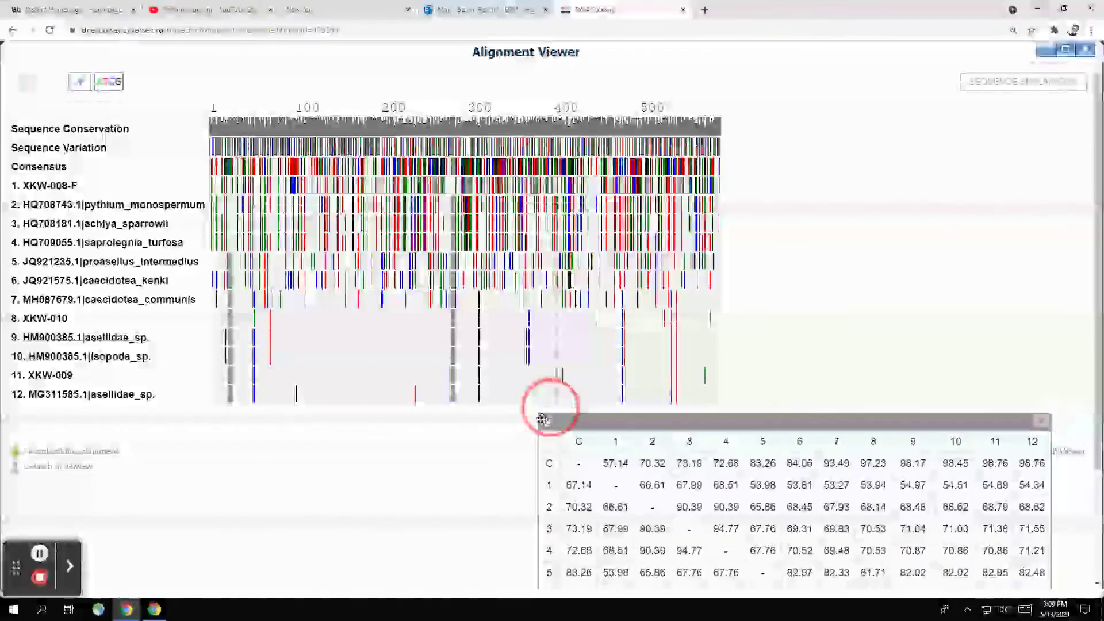